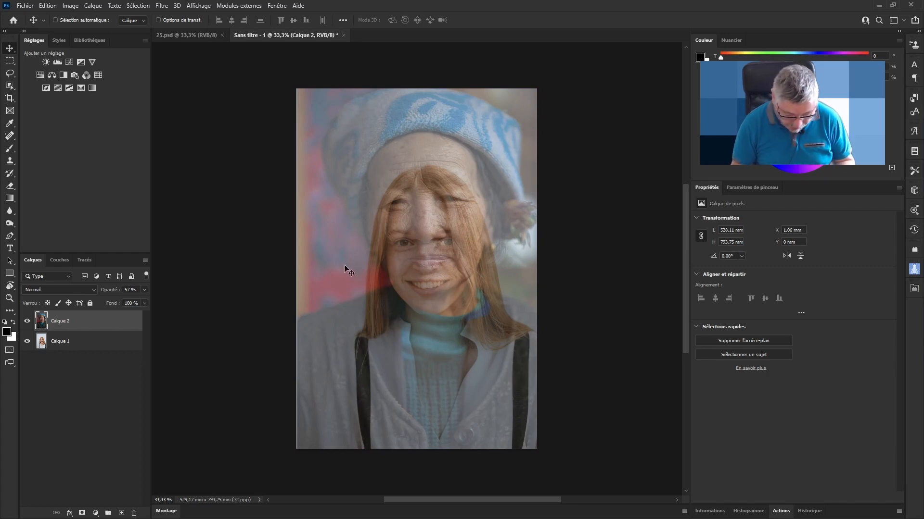
- Restore the Calque 2 layer to 100 % opacity and convert it to a smart object
{"action": "key", "text": "Return"}
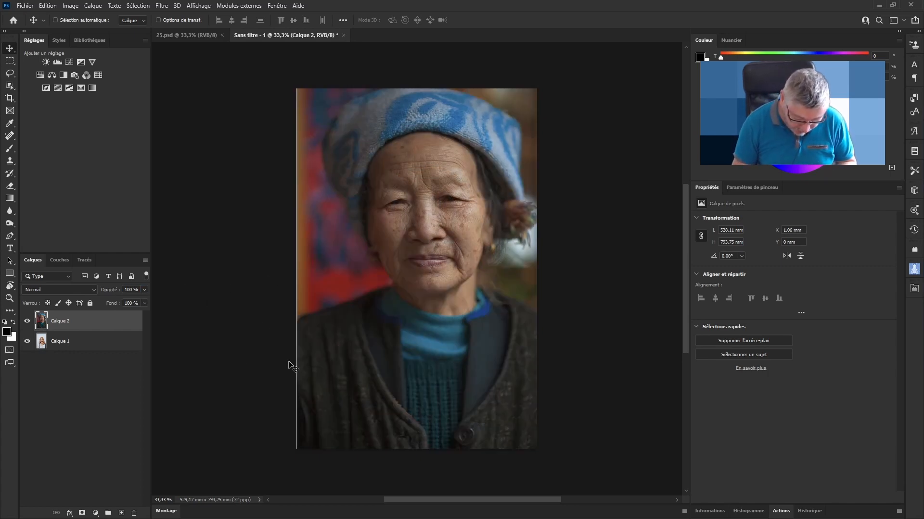
{"action": "right_click", "coordinate": [102, 324]}
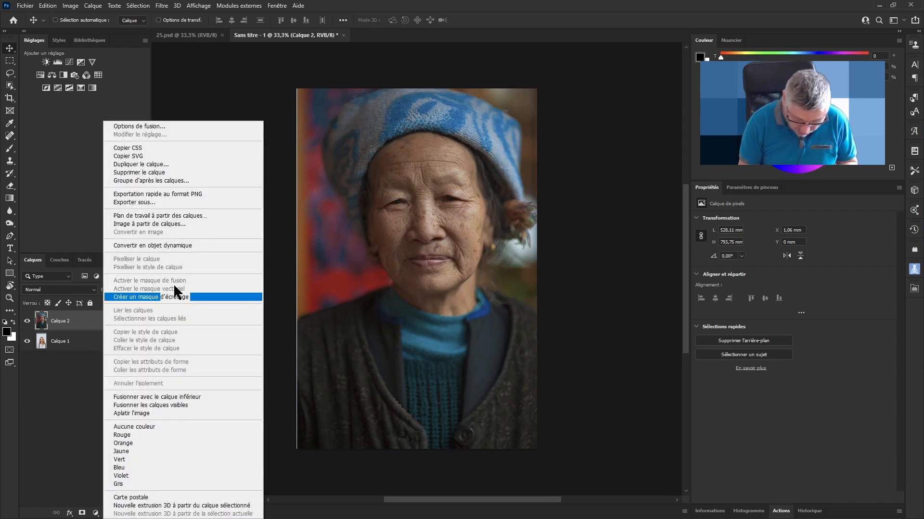
{"action": "left_click", "coordinate": [165, 245]}
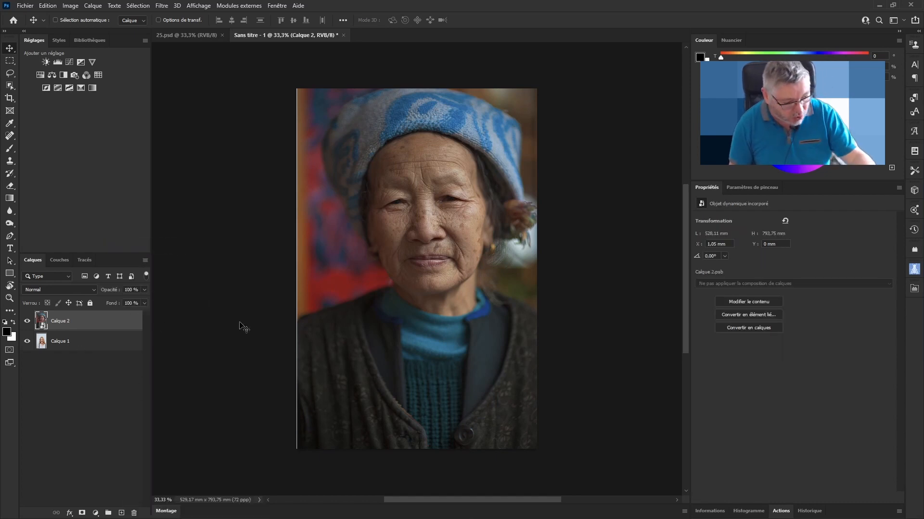
- Free-transform Calque 2, scale it down proportionally to about 82 % and fade the layer to 22 % opacity
{"action": "key", "text": "ctrl+t"}
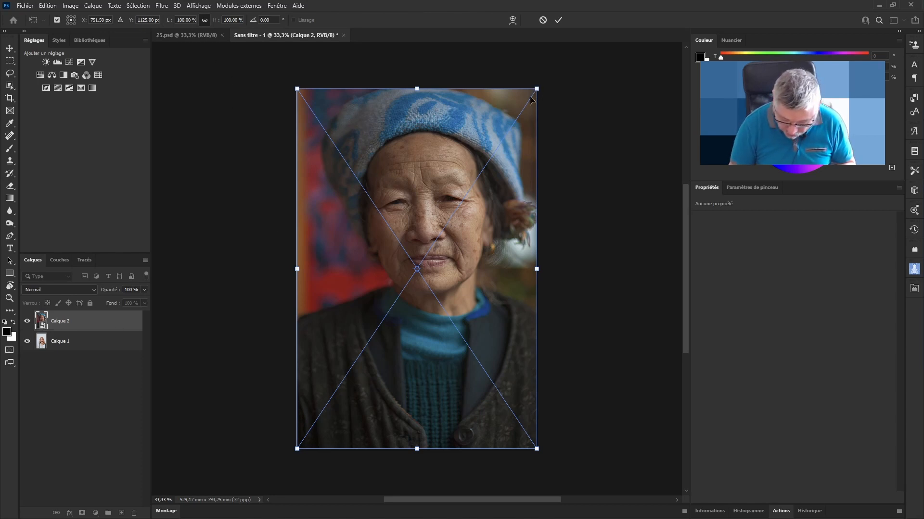
{"action": "left_click_drag", "start_coordinate": [537, 88], "coordinate": [494, 152]}
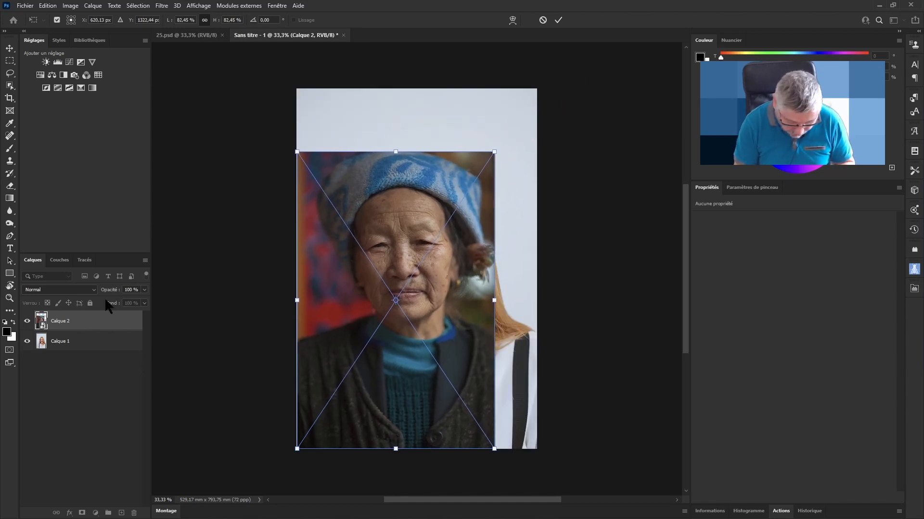
{"action": "left_click_drag", "start_coordinate": [111, 292], "coordinate": [67, 288]}
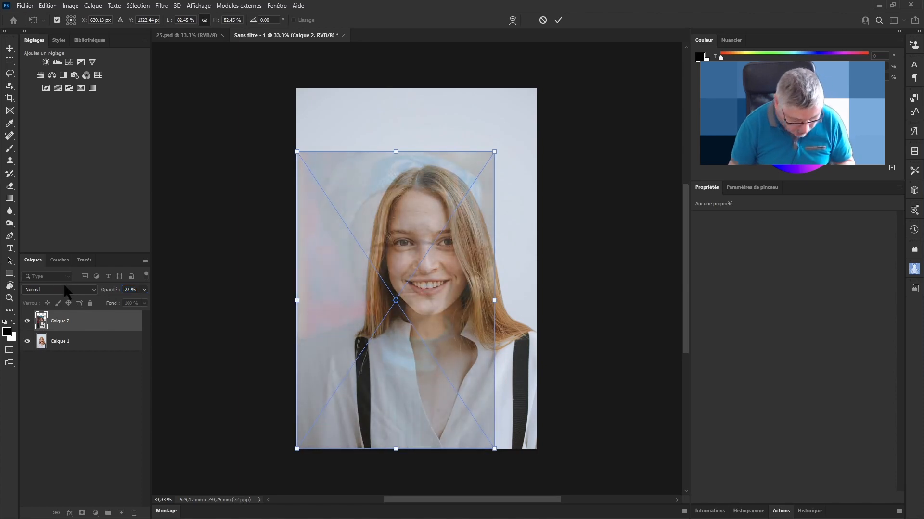
- Move the transform's reference point onto the pupil of the young woman's eye on the image's right side
{"action": "key", "text": "ctrl+space"}
{"action": "left_click_drag", "start_coordinate": [450, 249], "coordinate": [471, 233]}
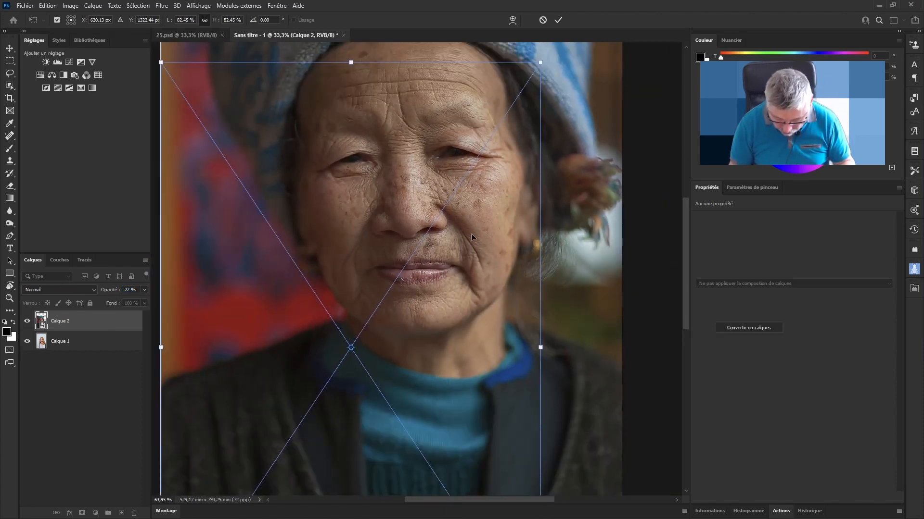
{"action": "left_click_drag", "start_coordinate": [351, 347], "coordinate": [452, 236]}
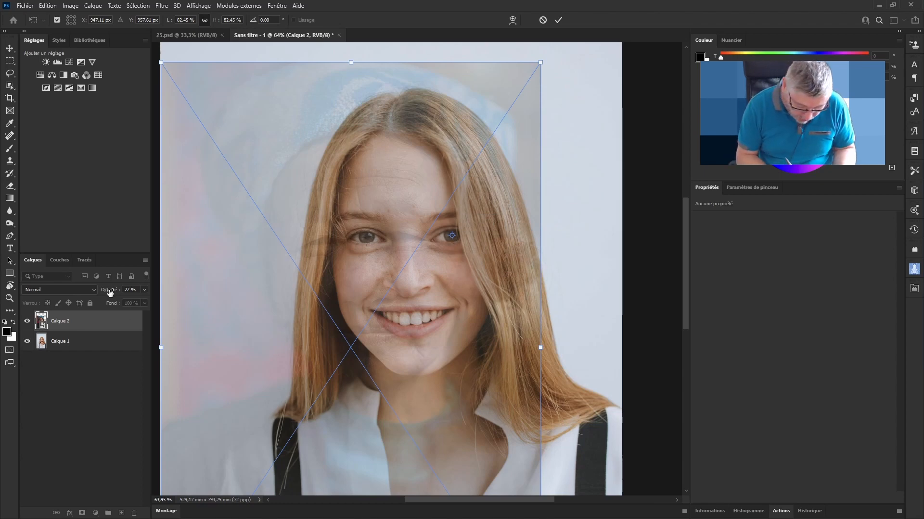
- Raise Calque 2 to 100 % opacity and move the older woman's portrait so her matching eye sits on the reference point
{"action": "left_click_drag", "start_coordinate": [110, 292], "coordinate": [208, 291]}
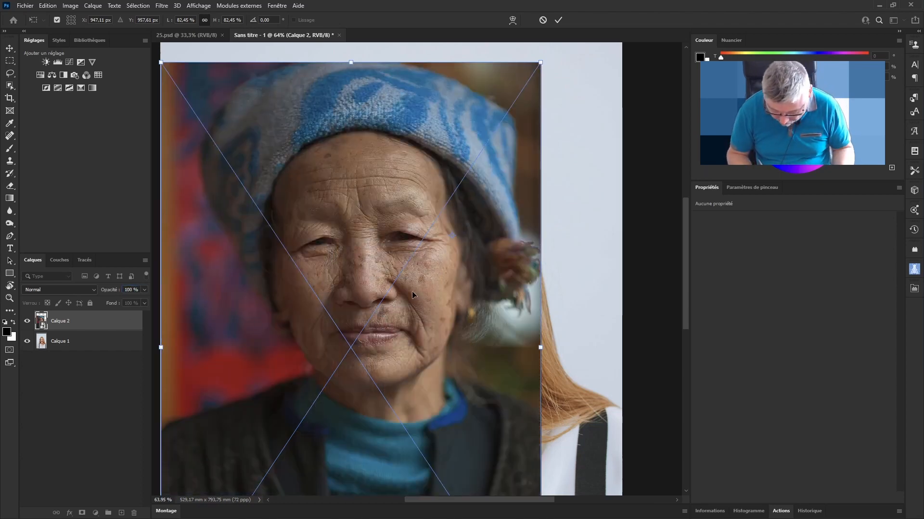
{"action": "left_click_drag", "start_coordinate": [412, 292], "coordinate": [457, 292]}
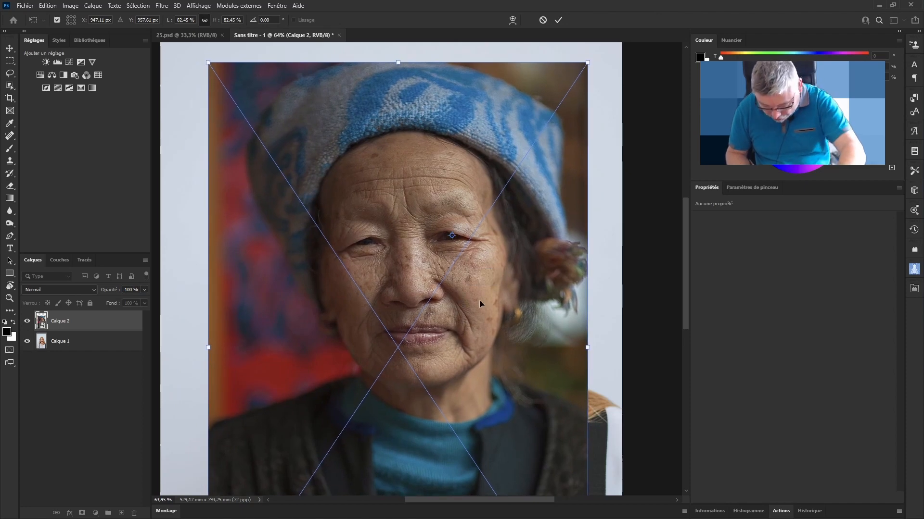
{"action": "key", "text": "Up"}
{"action": "key", "text": "Up"}
{"action": "key", "text": "Right"}
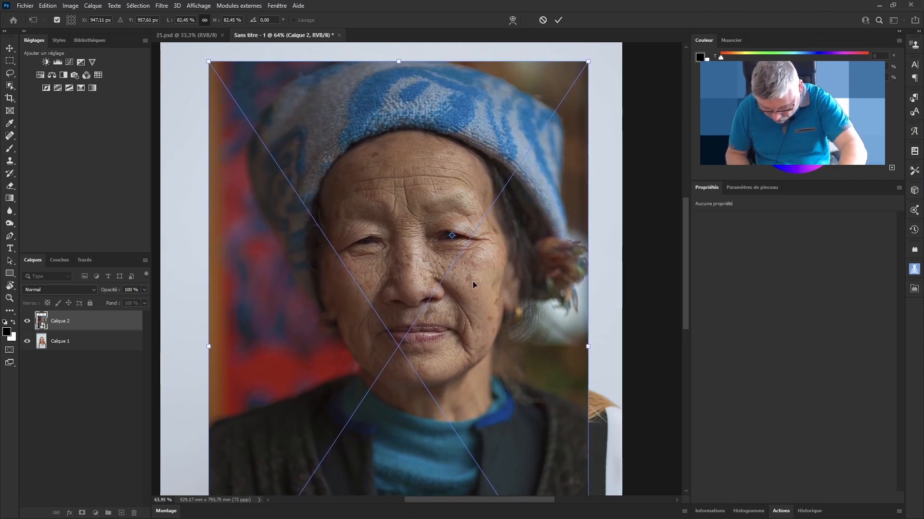
{"action": "key", "text": "Right"}
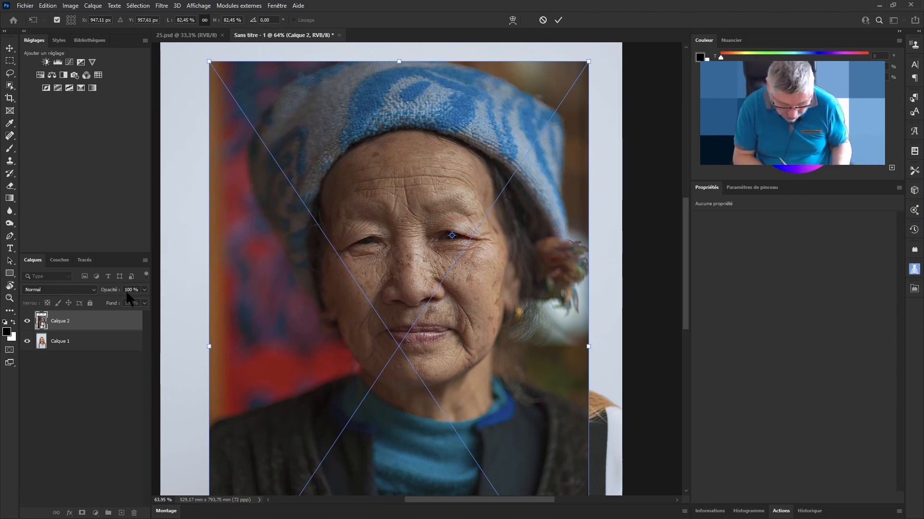
- Lower Calque 2 to 63 % opacity and rotate the portrait about 3.65° around the eye to align both pairs of eyes
{"action": "left_click_drag", "start_coordinate": [112, 292], "coordinate": [110, 268]}
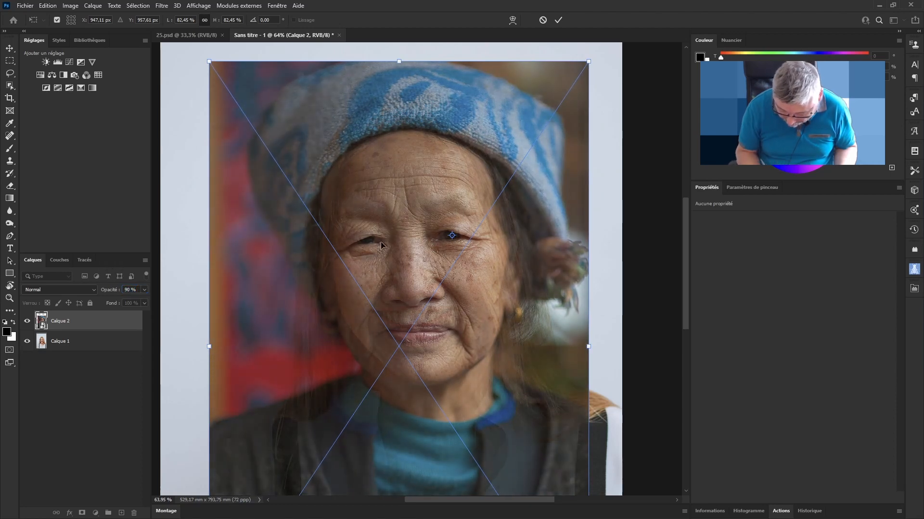
{"action": "left_click", "coordinate": [132, 291]}
{"action": "mouse_move", "coordinate": [113, 293]}
{"action": "left_mouse_down"}
{"action": "mouse_move", "coordinate": [103, 291]}
{"action": "mouse_move", "coordinate": [124, 292]}
{"action": "mouse_move", "coordinate": [110, 288]}
{"action": "left_mouse_up"}
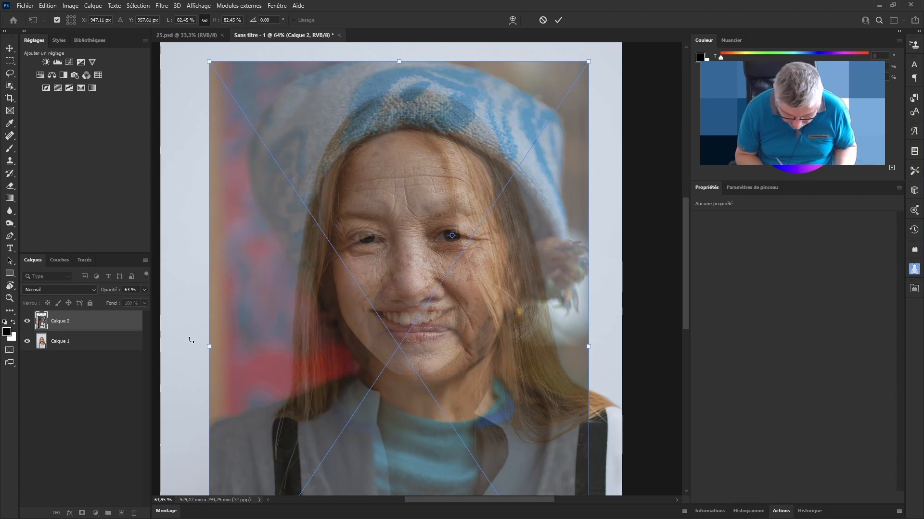
{"action": "mouse_move", "coordinate": [186, 348]}
{"action": "left_mouse_down"}
{"action": "mouse_move", "coordinate": [185, 326]}
{"action": "mouse_move", "coordinate": [183, 333]}
{"action": "left_mouse_up"}
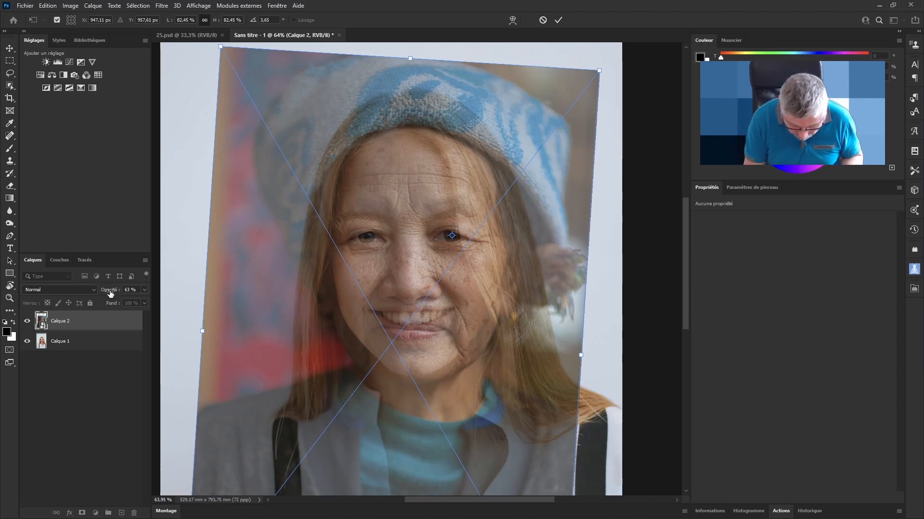
- Set Calque 2 to 68 % opacity and scale the portrait proportionally around the reference point to about 76 %
{"action": "mouse_move", "coordinate": [110, 294]}
{"action": "left_mouse_down"}
{"action": "mouse_move", "coordinate": [120, 293]}
{"action": "mouse_move", "coordinate": [102, 293]}
{"action": "mouse_move", "coordinate": [111, 293]}
{"action": "left_mouse_up"}
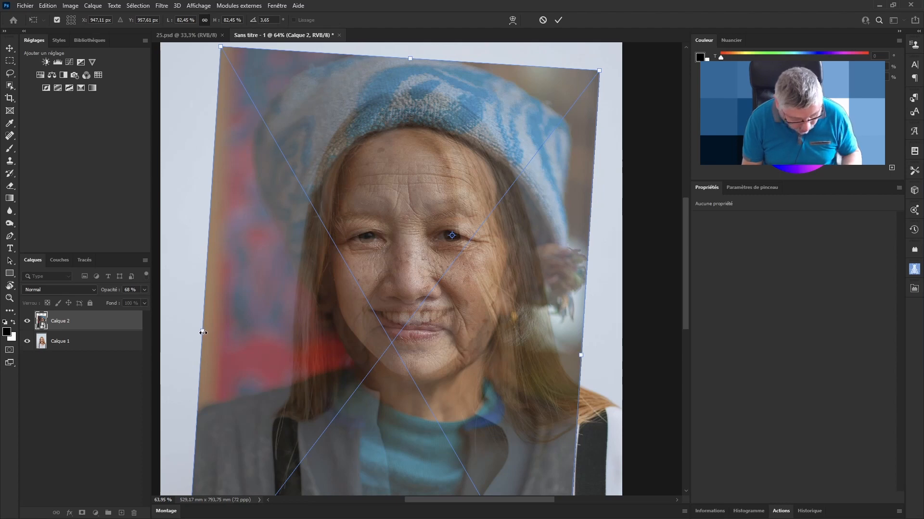
{"action": "key", "text": "alt"}
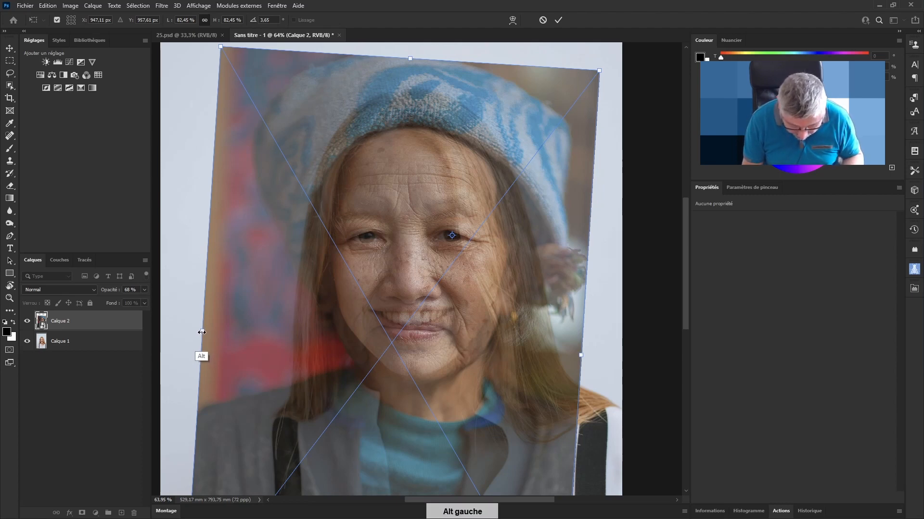
{"action": "left_click_drag", "start_coordinate": [202, 333], "coordinate": [221, 319]}
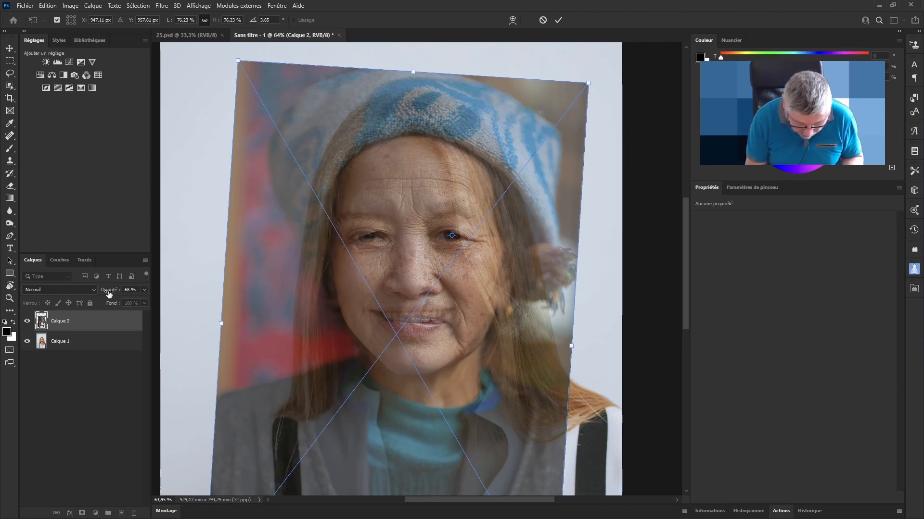
- Refine the portrait's scale to about 76.95 % at 80 % opacity and apply the transform with the layer back at 100 %
{"action": "left_click_drag", "start_coordinate": [109, 293], "coordinate": [143, 281]}
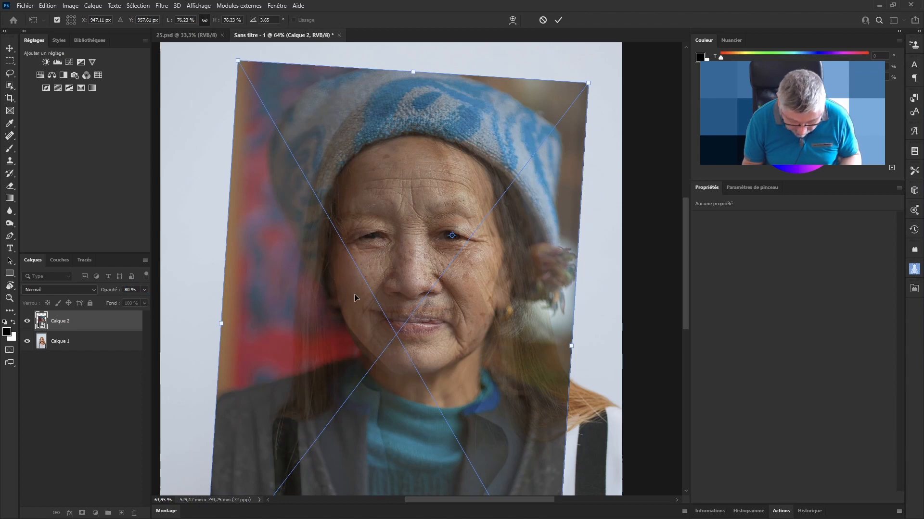
{"action": "key", "text": "alt"}
{"action": "left_click_drag", "start_coordinate": [221, 325], "coordinate": [217, 326]}
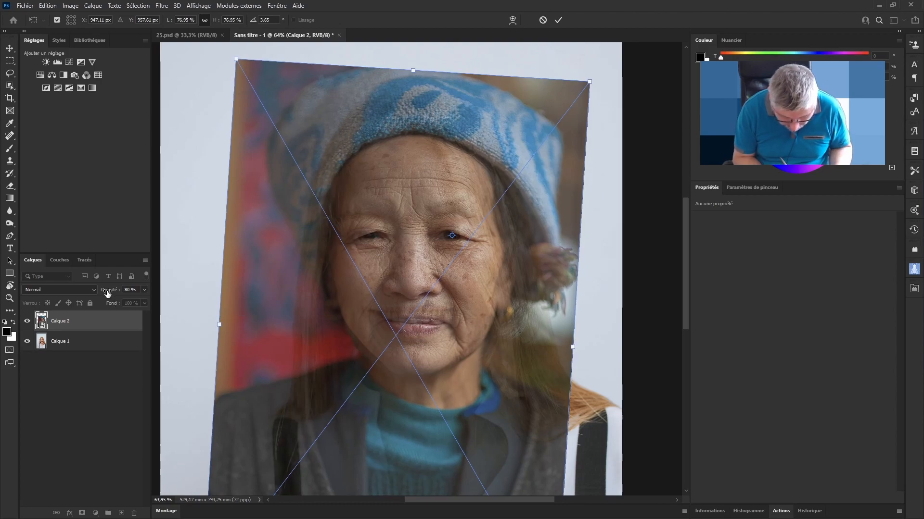
{"action": "left_click_drag", "start_coordinate": [107, 294], "coordinate": [154, 286]}
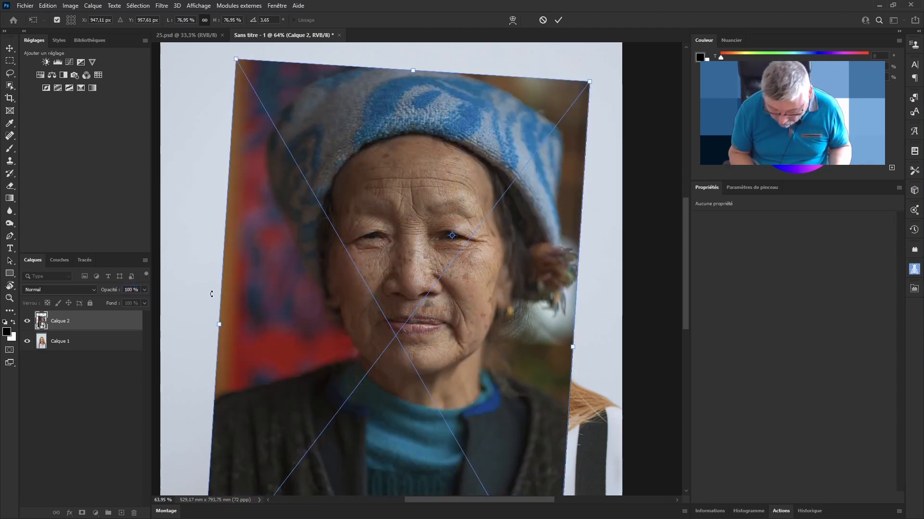
{"action": "left_click", "coordinate": [558, 20]}
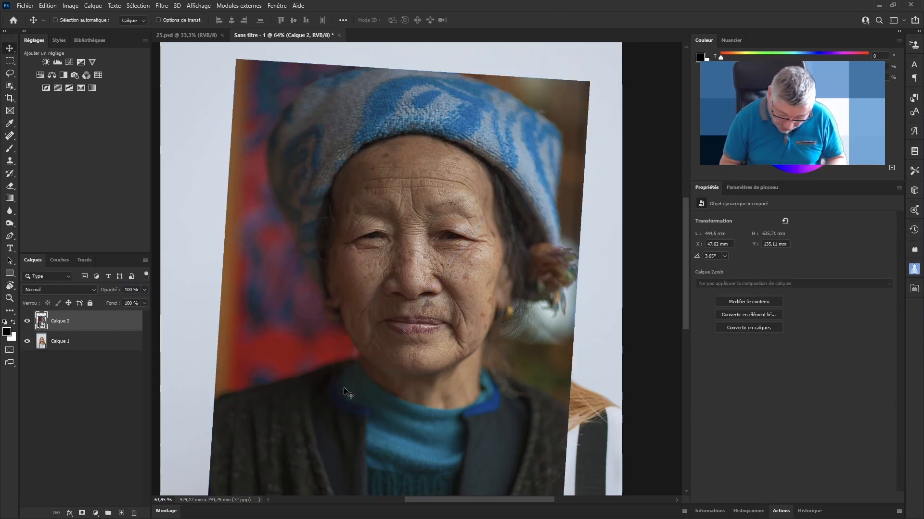
- Add a black layer mask to Calque 2 that hides the whole older portrait, undoing the white mask tried first
{"action": "left_click", "coordinate": [82, 513]}
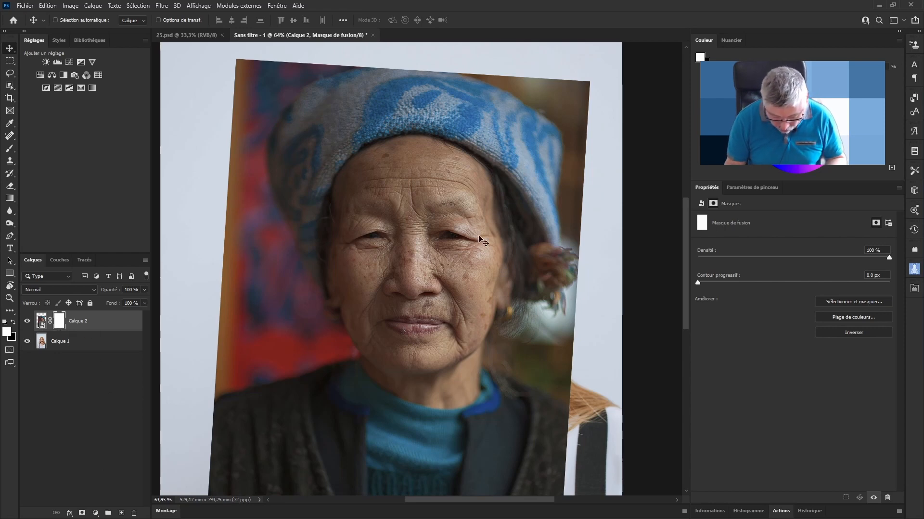
{"action": "key", "text": "ctrl+z"}
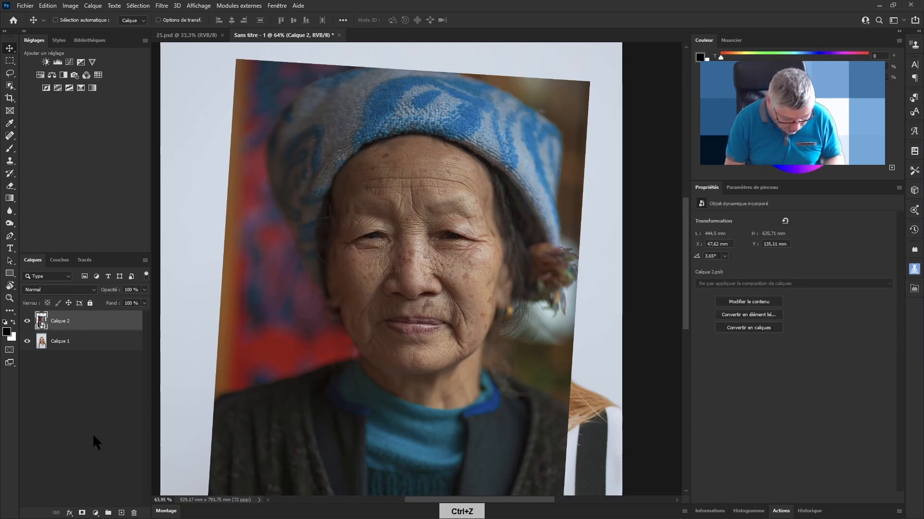
{"action": "key", "text": "alt"}
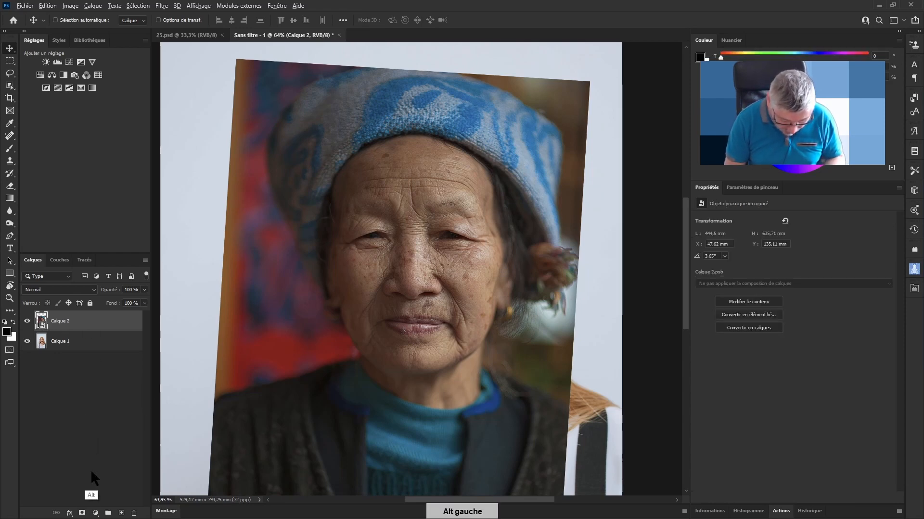
{"action": "left_click", "coordinate": [83, 513], "text": "alt"}
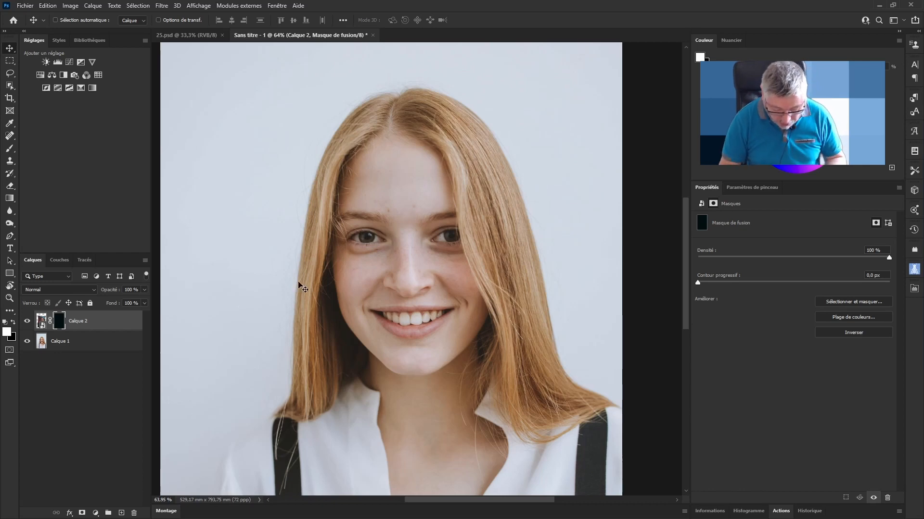
- Paint white on the mask with a soft brush of about 126 px, revealing the older forehead, left-side eye and cheek, nose and mouth
{"action": "key", "text": "b"}
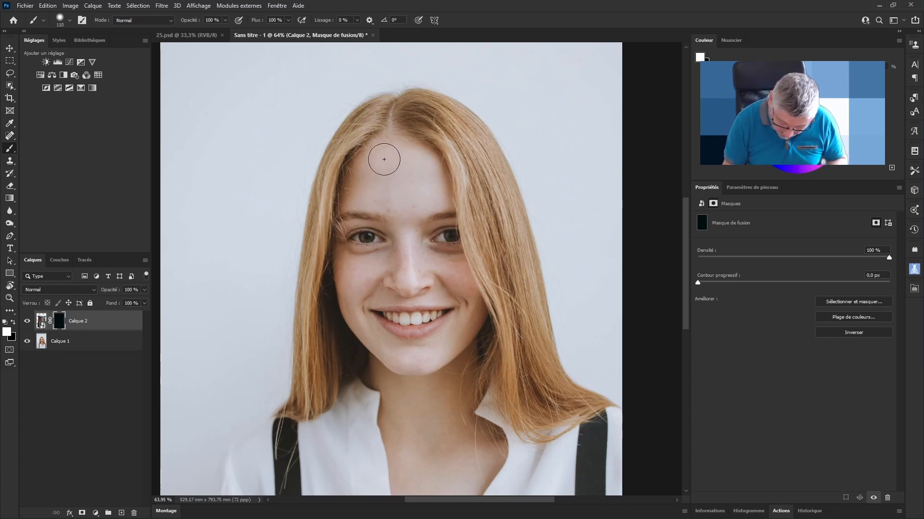
{"action": "mouse_move", "coordinate": [381, 155]}
{"action": "left_mouse_down"}
{"action": "mouse_move", "coordinate": [372, 190]}
{"action": "mouse_move", "coordinate": [375, 164]}
{"action": "left_mouse_up"}
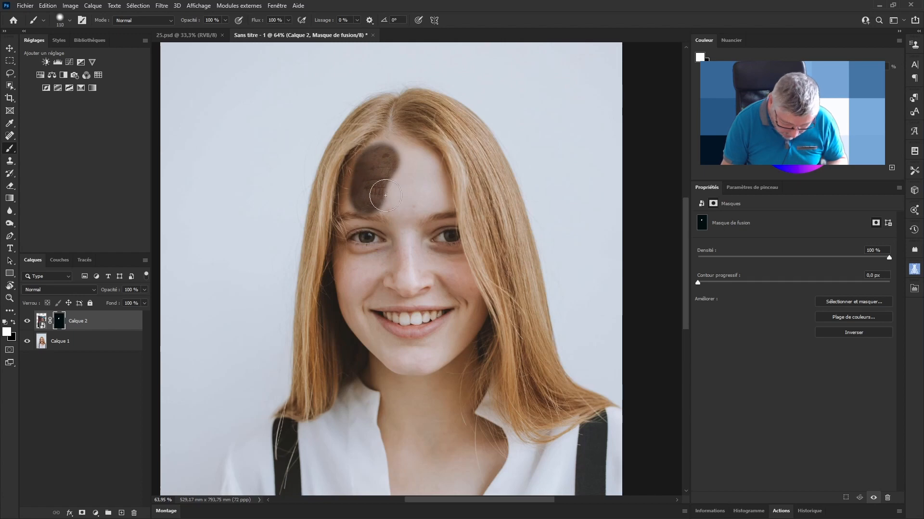
{"action": "right_click", "coordinate": [392, 216], "text": "alt"}
{"action": "right_click", "coordinate": [409, 245], "text": "alt"}
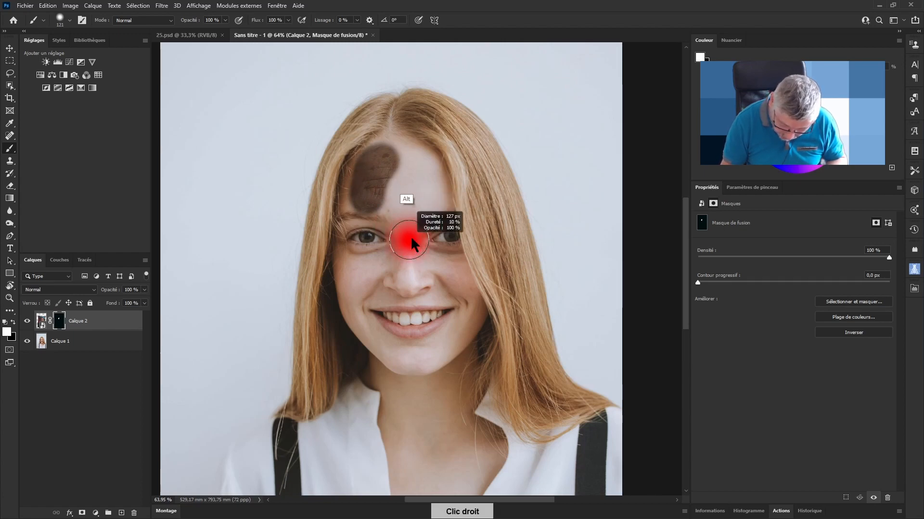
{"action": "mouse_move", "coordinate": [389, 152]}
{"action": "left_mouse_down"}
{"action": "mouse_move", "coordinate": [369, 179]}
{"action": "mouse_move", "coordinate": [360, 232]}
{"action": "mouse_move", "coordinate": [362, 222]}
{"action": "mouse_move", "coordinate": [372, 318]}
{"action": "mouse_move", "coordinate": [359, 270]}
{"action": "mouse_move", "coordinate": [365, 310]}
{"action": "mouse_move", "coordinate": [401, 347]}
{"action": "mouse_move", "coordinate": [364, 295]}
{"action": "left_mouse_up"}
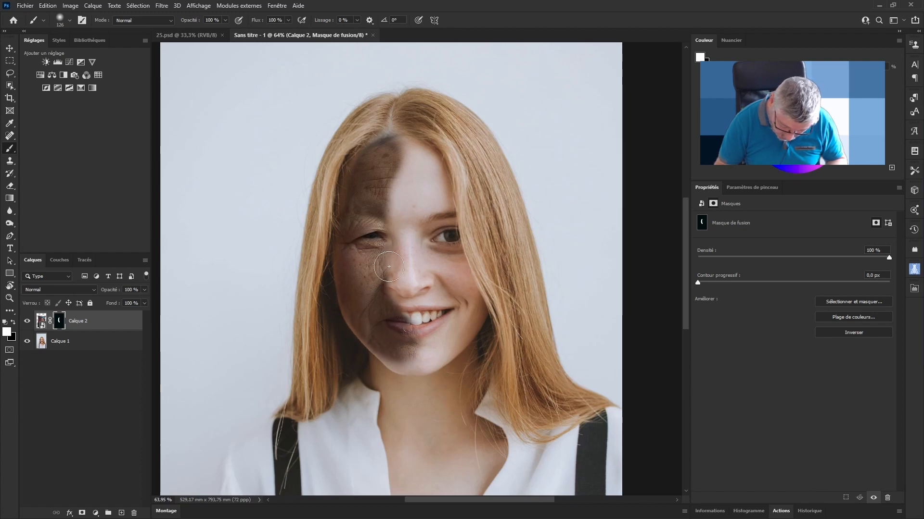
{"action": "mouse_move", "coordinate": [389, 267]}
{"action": "left_mouse_down"}
{"action": "mouse_move", "coordinate": [393, 340]}
{"action": "mouse_move", "coordinate": [418, 353]}
{"action": "mouse_move", "coordinate": [399, 268]}
{"action": "mouse_move", "coordinate": [412, 193]}
{"action": "mouse_move", "coordinate": [407, 213]}
{"action": "mouse_move", "coordinate": [411, 169]}
{"action": "mouse_move", "coordinate": [403, 144]}
{"action": "left_mouse_up"}
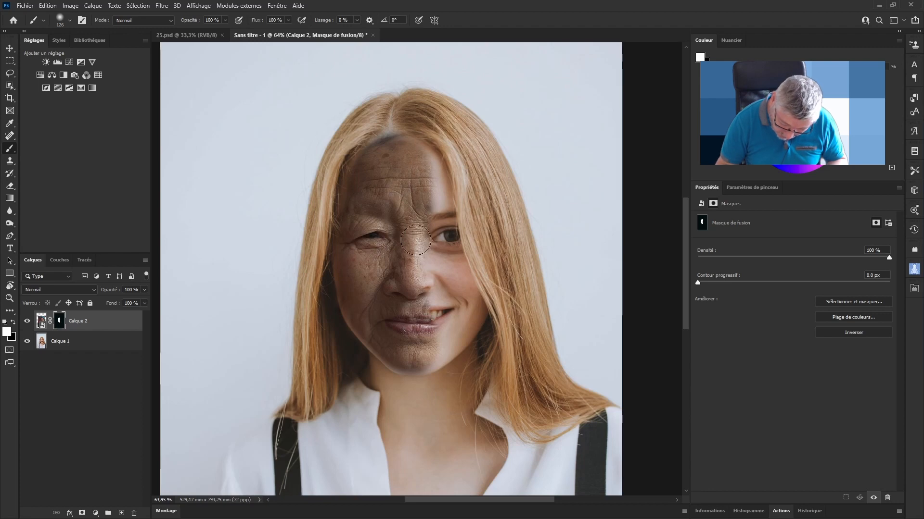
{"action": "mouse_move", "coordinate": [416, 239]}
{"action": "left_mouse_down"}
{"action": "mouse_move", "coordinate": [445, 285]}
{"action": "mouse_move", "coordinate": [431, 324]}
{"action": "mouse_move", "coordinate": [452, 315]}
{"action": "mouse_move", "coordinate": [410, 288]}
{"action": "left_mouse_up"}
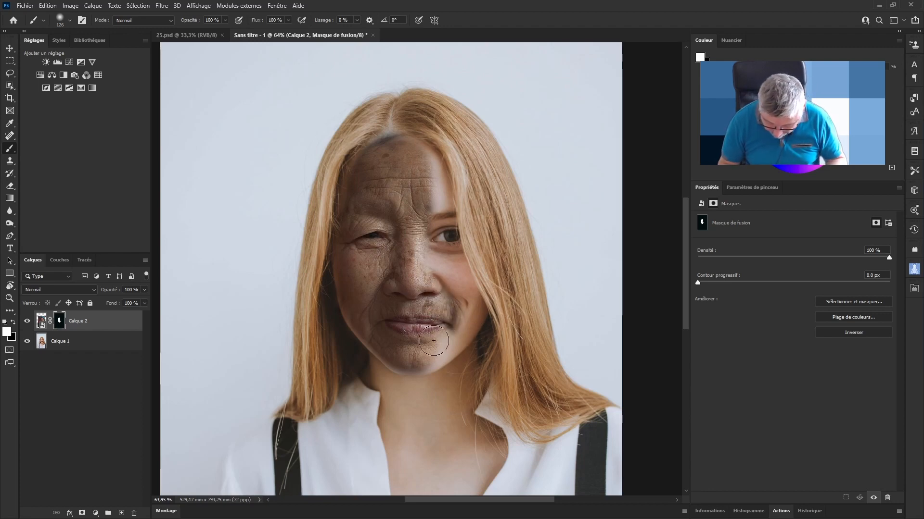
- Paint white on the mask with a brush of about 59 px along the chin and lower jaw to reveal more older skin
{"action": "key", "text": "alt"}
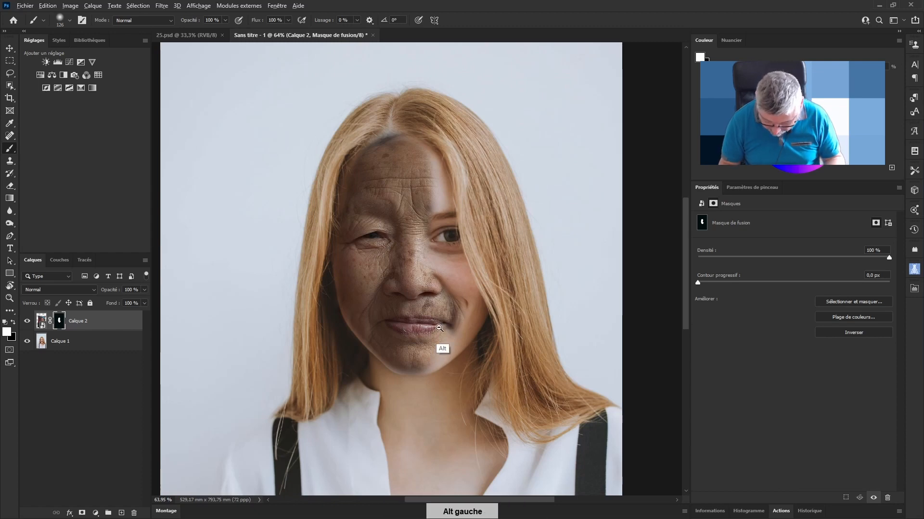
{"action": "scroll", "coordinate": [439, 328], "scroll_direction": "up", "scroll_amount": 1}
{"action": "scroll", "coordinate": [494, 293], "scroll_direction": "down", "scroll_amount": 1}
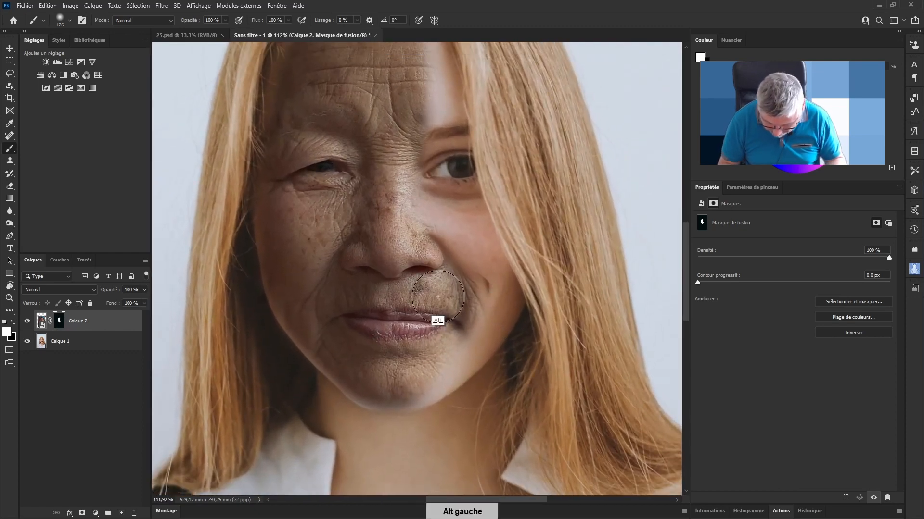
{"action": "right_click", "coordinate": [437, 297]}
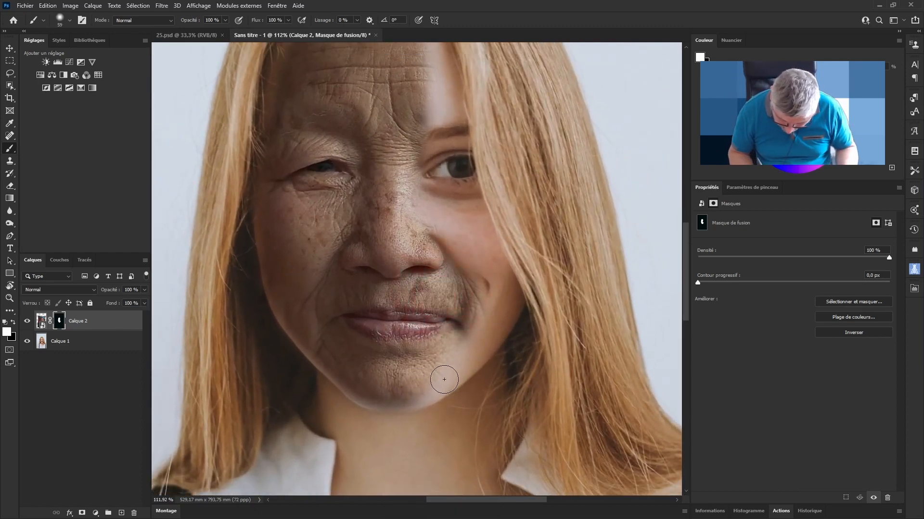
{"action": "mouse_move", "coordinate": [443, 381]}
{"action": "left_mouse_down"}
{"action": "mouse_move", "coordinate": [423, 392]}
{"action": "mouse_move", "coordinate": [361, 385]}
{"action": "left_mouse_up"}
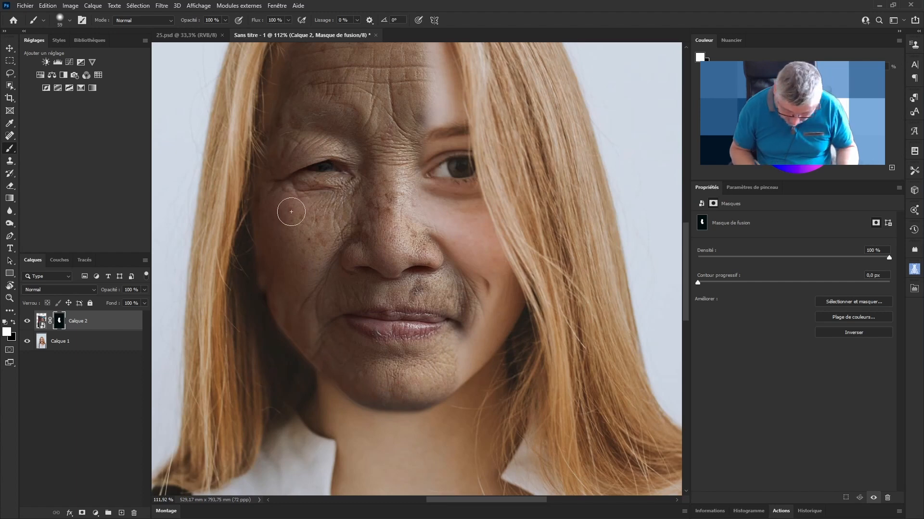
- Paint black on the mask with a brush of about 30 px along the chin's lower edge and left-side jawline to trim the overlap
{"action": "key", "text": "alt"}
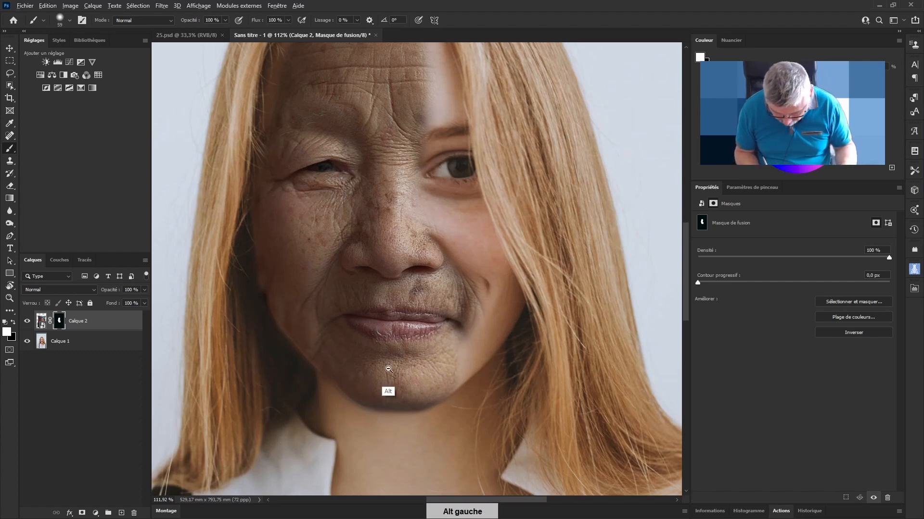
{"action": "scroll", "coordinate": [389, 369], "scroll_direction": "down", "scroll_amount": 3}
{"action": "scroll", "coordinate": [387, 362], "scroll_direction": "up", "scroll_amount": 5}
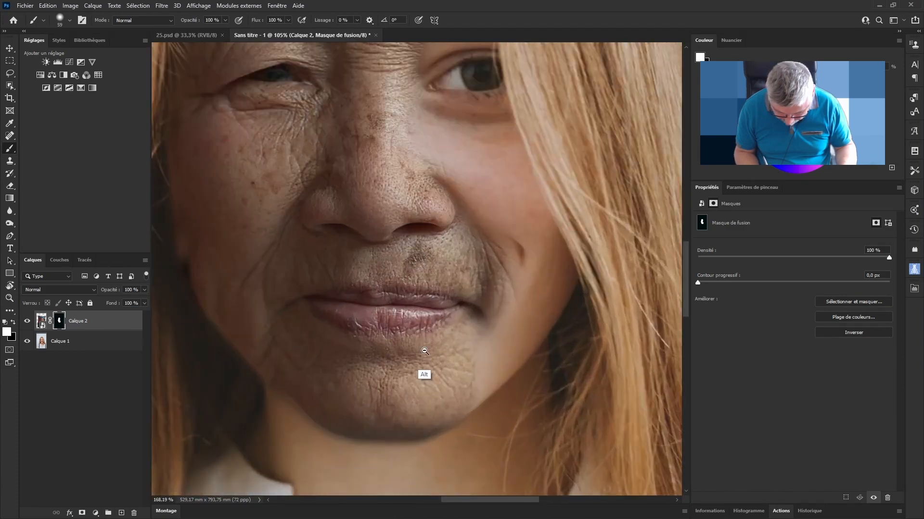
{"action": "left_click_drag", "start_coordinate": [399, 372], "coordinate": [405, 166]}
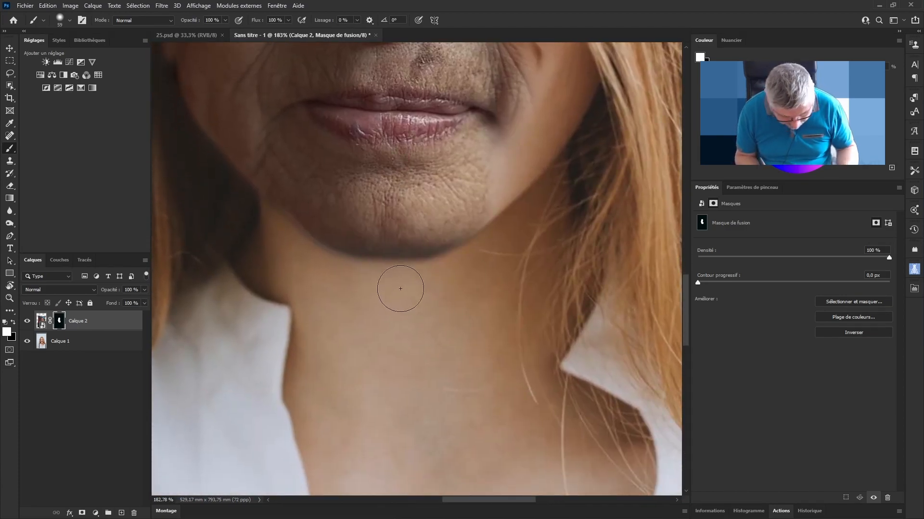
{"action": "right_click", "coordinate": [407, 301], "text": "alt"}
{"action": "mouse_move", "coordinate": [407, 301]}
{"action": "left_mouse_down"}
{"action": "mouse_move", "coordinate": [404, 426]}
{"action": "mouse_move", "coordinate": [407, 278]}
{"action": "left_mouse_up"}
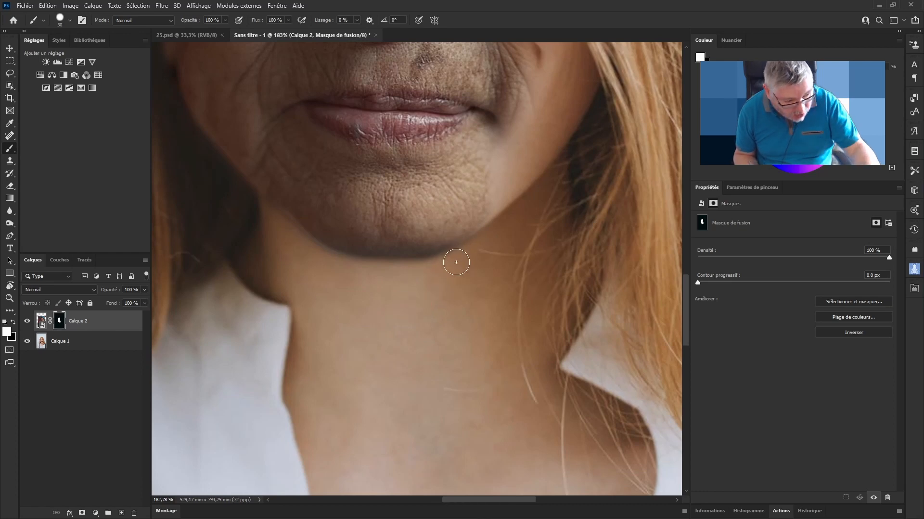
{"action": "key", "text": "x"}
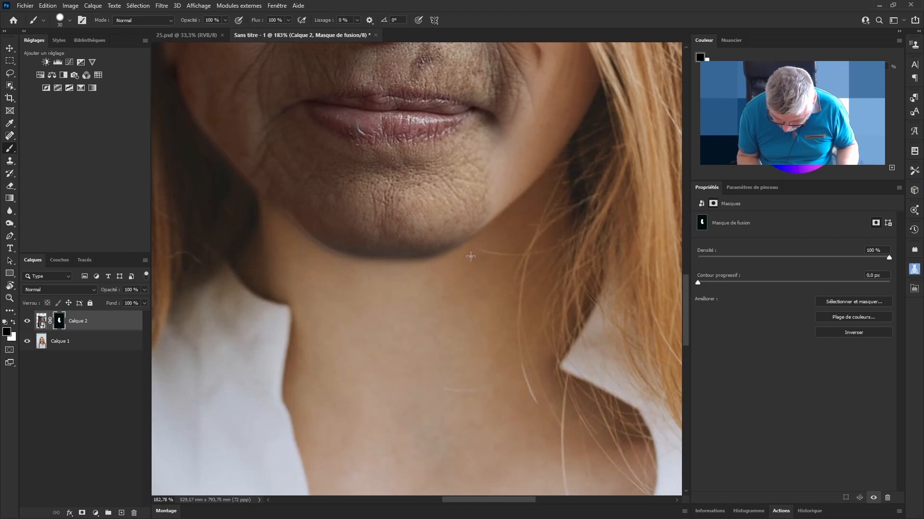
{"action": "mouse_move", "coordinate": [470, 257]}
{"action": "left_mouse_down"}
{"action": "mouse_move", "coordinate": [423, 269]}
{"action": "mouse_move", "coordinate": [347, 270]}
{"action": "mouse_move", "coordinate": [238, 192]}
{"action": "left_mouse_up"}
- Paint white back along the chin's lower contour and left-side jaw, enlarging the brush to 50 px
{"action": "key", "text": "x"}
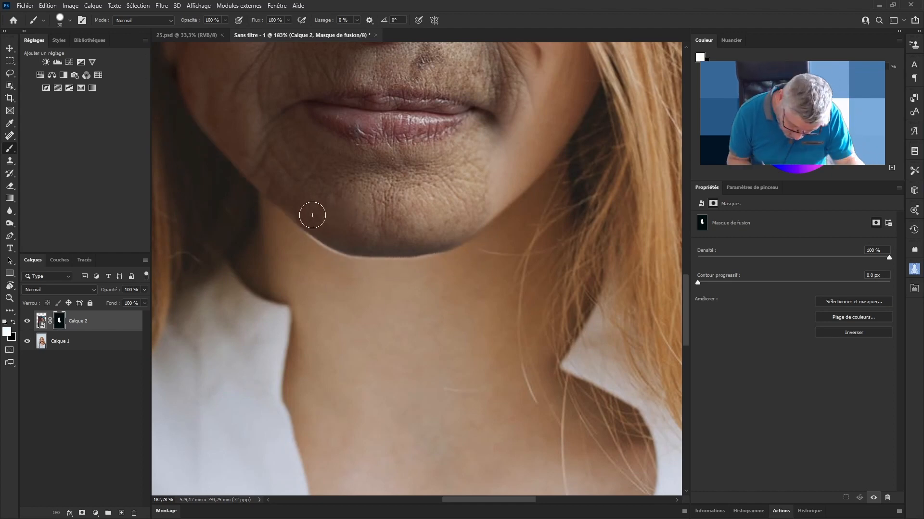
{"action": "mouse_move", "coordinate": [309, 218]}
{"action": "left_mouse_down"}
{"action": "mouse_move", "coordinate": [337, 239]}
{"action": "mouse_move", "coordinate": [414, 241]}
{"action": "left_mouse_up"}
{"action": "key", "text": "bracketright"}
{"action": "key", "text": "bracketright"}
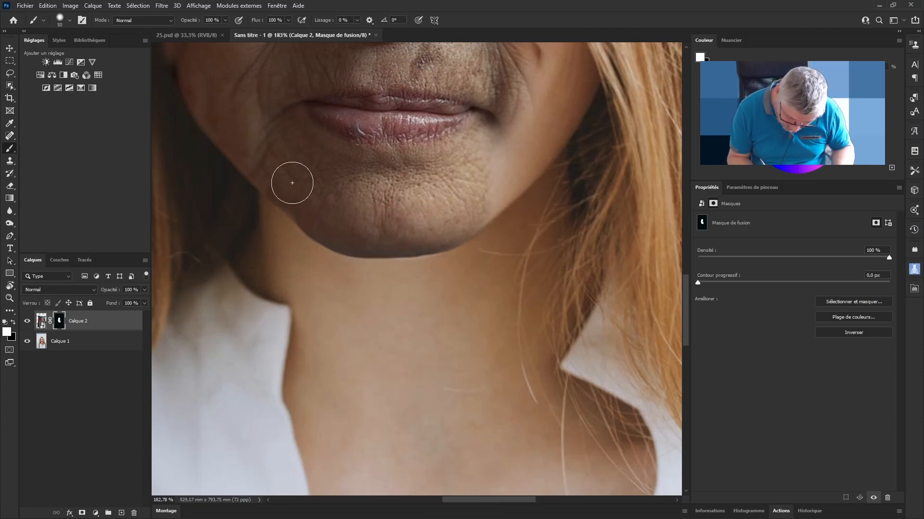
{"action": "key", "text": "x"}
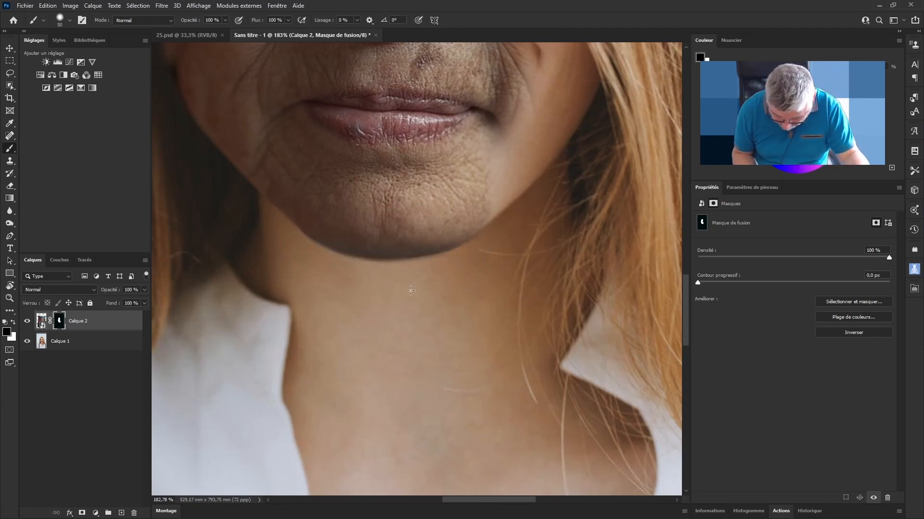
{"action": "left_click_drag", "start_coordinate": [383, 287], "coordinate": [353, 284]}
{"action": "left_click_drag", "start_coordinate": [371, 206], "coordinate": [365, 342]}
{"action": "key", "text": "ctrl+z"}
{"action": "key", "text": "x"}
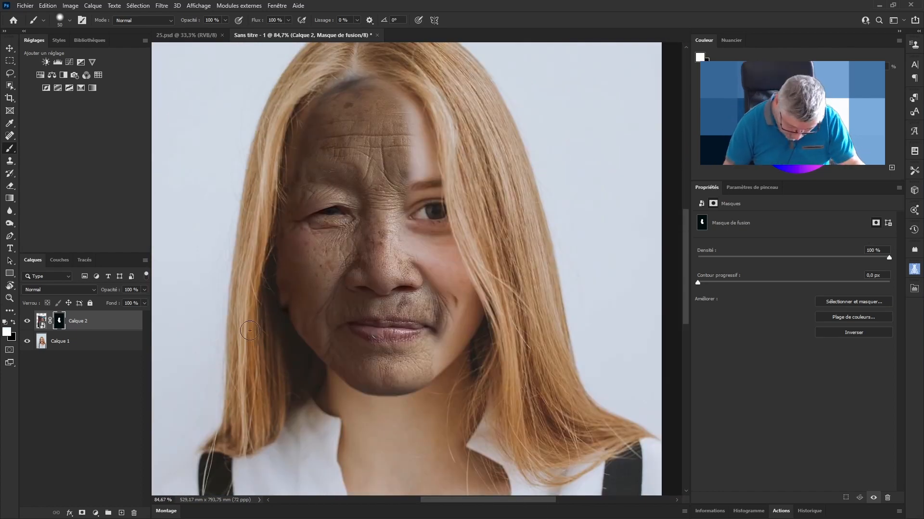
{"action": "key", "text": "x"}
{"action": "key", "text": "x"}
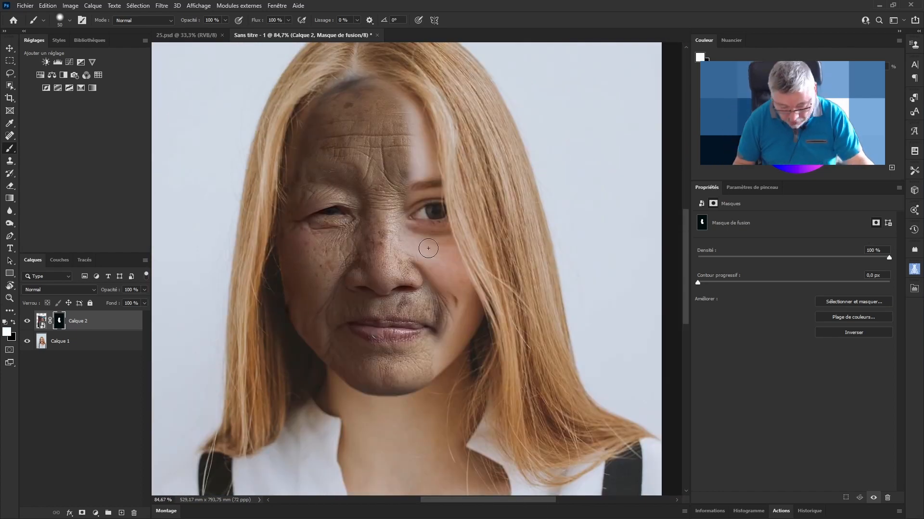
{"action": "key", "text": "v"}
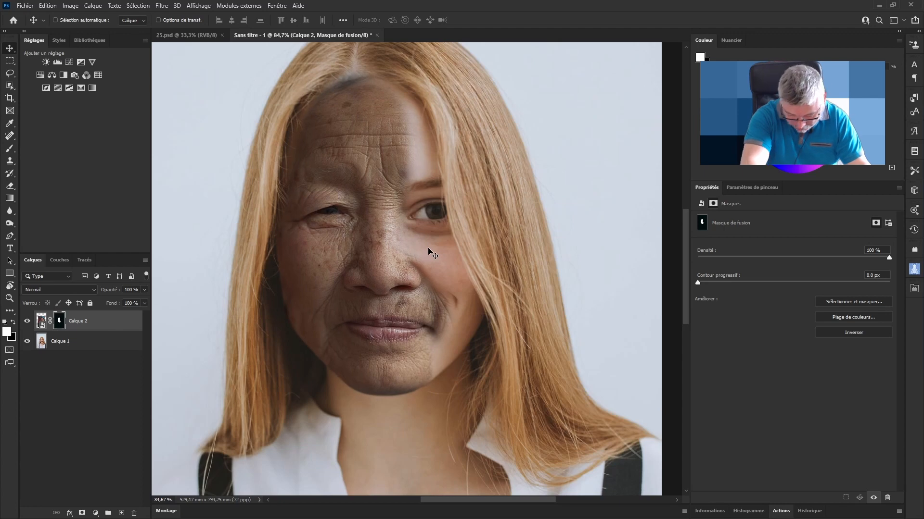
{"action": "key", "text": "b"}
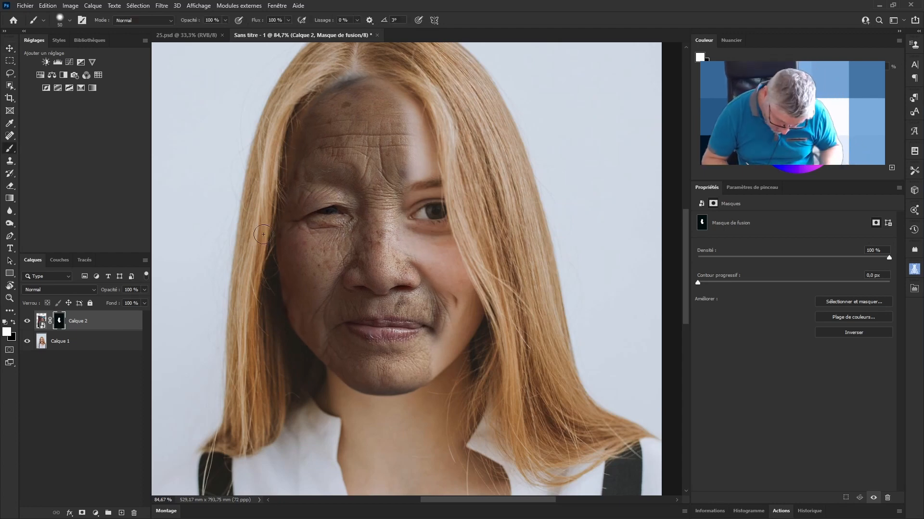
- Refine the mask along the left-side cheek, jawline and chin with a 50 px brush, alternating black and white
{"action": "key", "text": "x"}
{"action": "mouse_move", "coordinate": [272, 296]}
{"action": "left_mouse_down"}
{"action": "mouse_move", "coordinate": [323, 385]}
{"action": "mouse_move", "coordinate": [356, 399]}
{"action": "mouse_move", "coordinate": [424, 398]}
{"action": "left_mouse_up"}
{"action": "key", "text": "x"}
{"action": "mouse_move", "coordinate": [299, 242]}
{"action": "left_mouse_down"}
{"action": "mouse_move", "coordinate": [289, 251]}
{"action": "mouse_move", "coordinate": [318, 321]}
{"action": "mouse_move", "coordinate": [307, 323]}
{"action": "mouse_move", "coordinate": [334, 365]}
{"action": "mouse_move", "coordinate": [358, 382]}
{"action": "mouse_move", "coordinate": [392, 380]}
{"action": "mouse_move", "coordinate": [441, 174]}
{"action": "left_mouse_up"}
{"action": "key", "text": "space"}
{"action": "scroll", "coordinate": [403, 361], "scroll_direction": "up", "scroll_amount": 4}
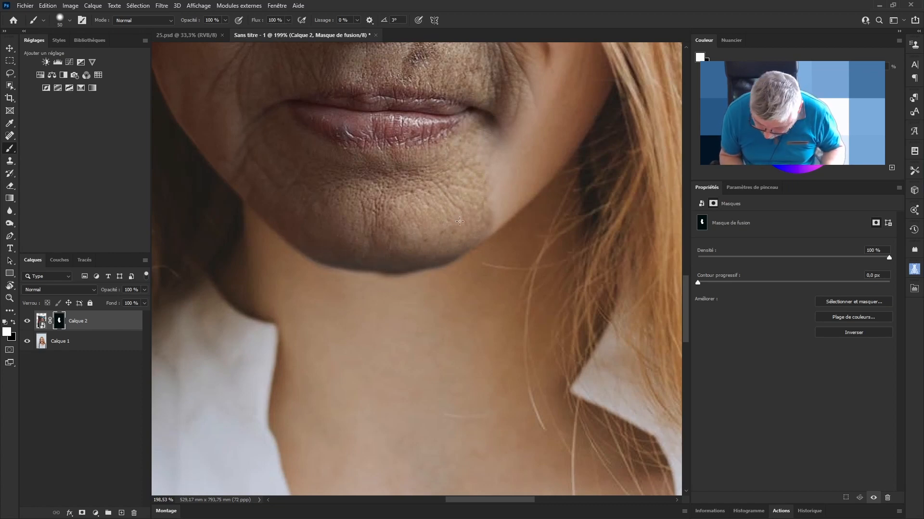
{"action": "left_click_drag", "start_coordinate": [414, 255], "coordinate": [500, 513]}
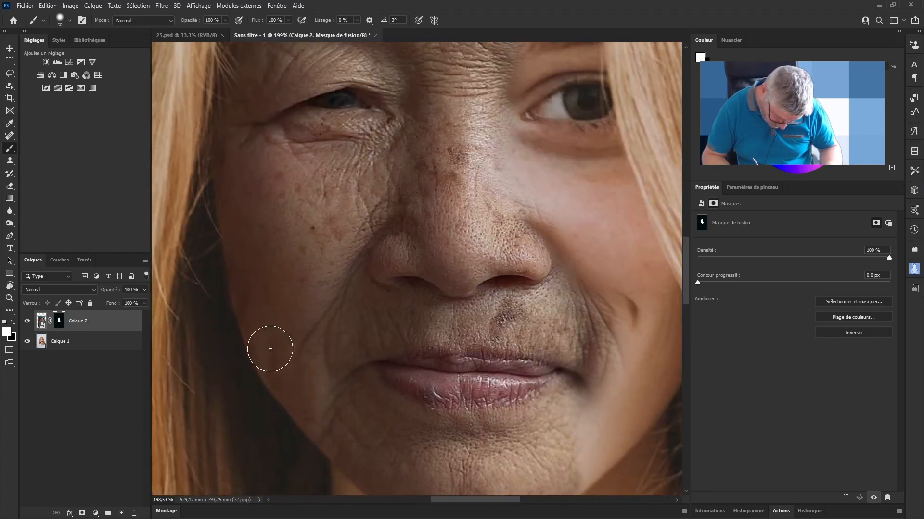
{"action": "key", "text": "alt"}
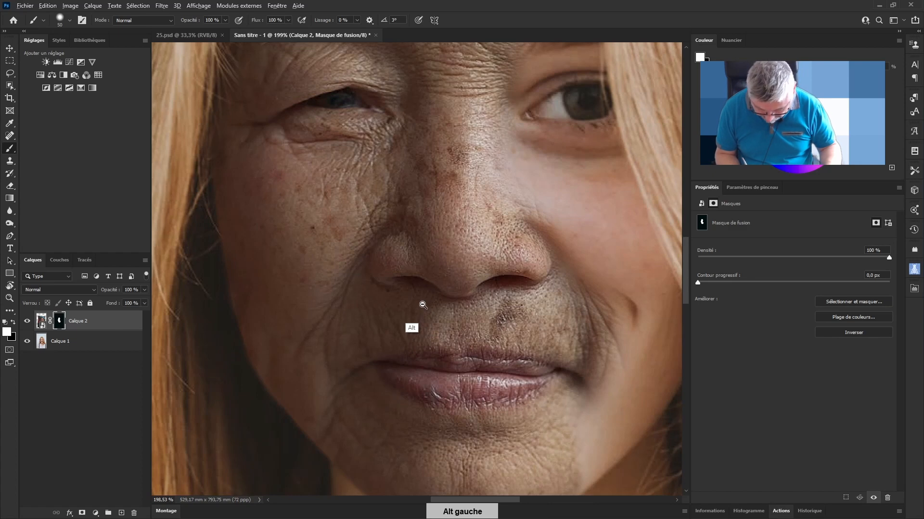
{"action": "left_click_drag", "start_coordinate": [423, 305], "coordinate": [341, 308]}
{"action": "left_click_drag", "start_coordinate": [435, 272], "coordinate": [333, 262]}
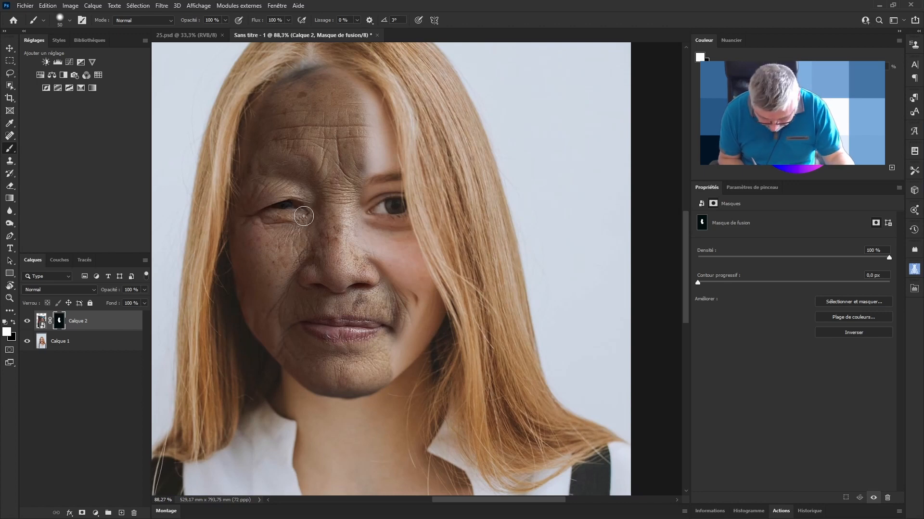
- Paint black over the left-side eye to restore the younger eye, and blend the skin around it with white at 8 % flow
{"action": "key", "text": "x"}
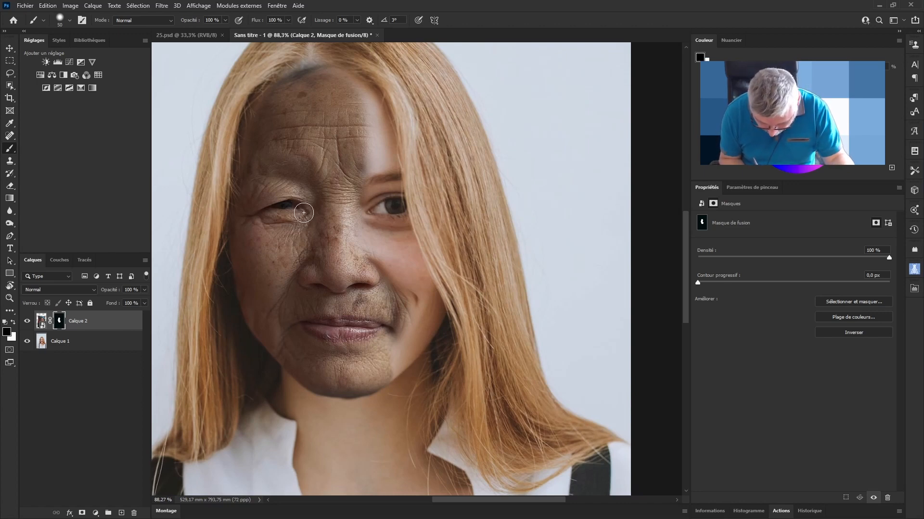
{"action": "left_click_drag", "start_coordinate": [303, 213], "coordinate": [265, 220]}
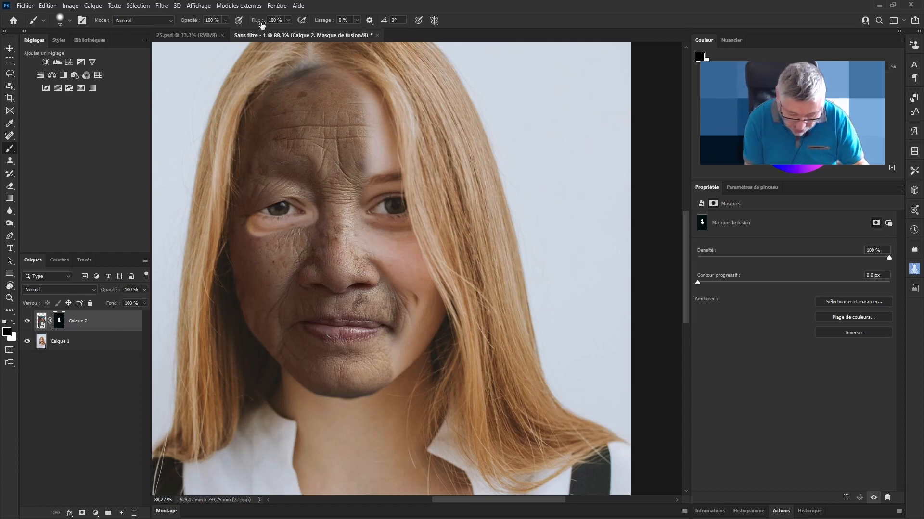
{"action": "left_click_drag", "start_coordinate": [255, 24], "coordinate": [206, 31]}
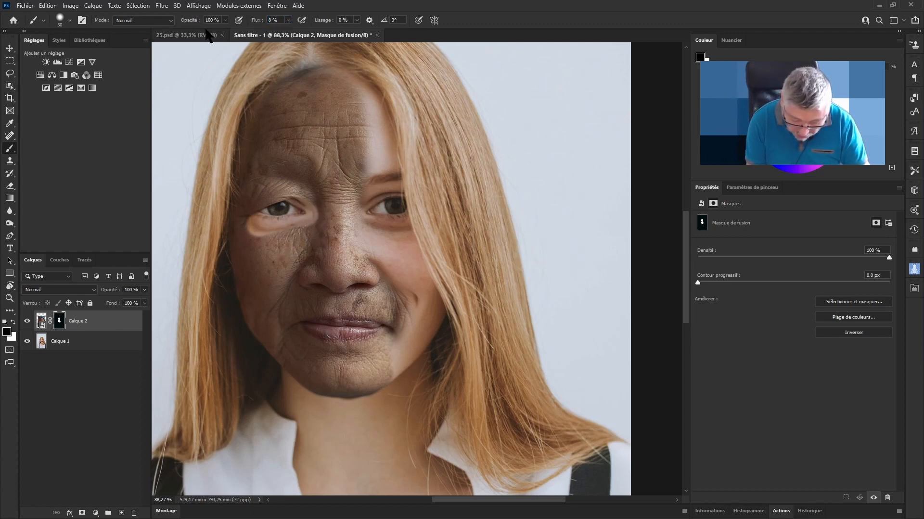
{"action": "key", "text": "x"}
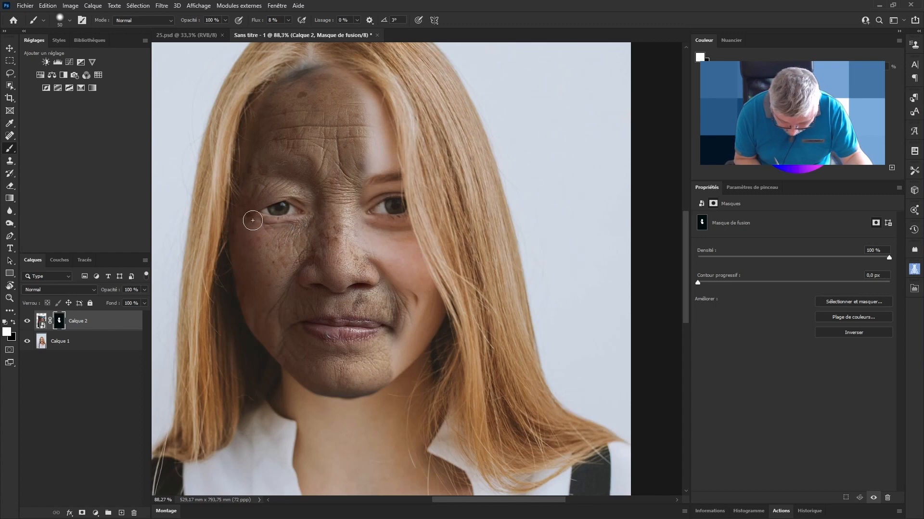
- Paint black at 8 % flow with a brush of about 75 px to soften the mask along the forehead's right-side edge and the hairline
{"action": "key", "text": "space"}
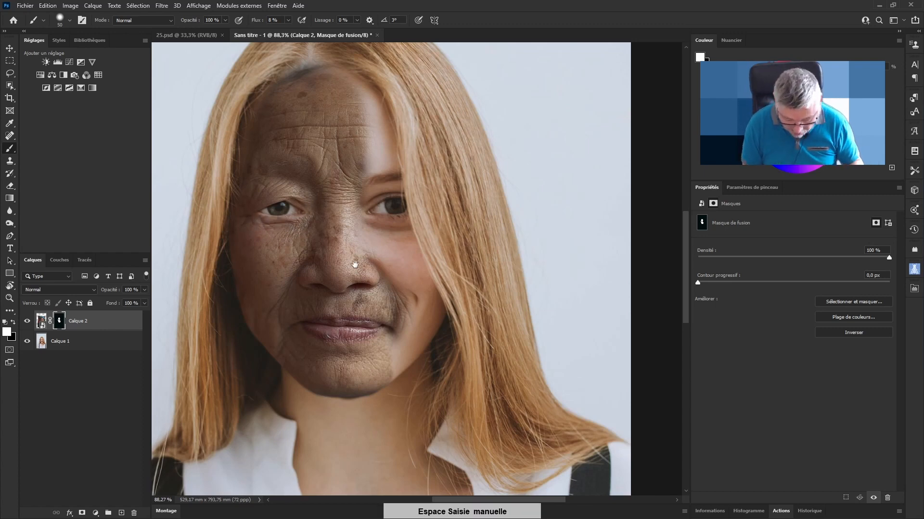
{"action": "key", "text": "alt"}
{"action": "mouse_move", "coordinate": [342, 268]}
{"action": "left_mouse_down"}
{"action": "mouse_move", "coordinate": [262, 283]}
{"action": "mouse_move", "coordinate": [298, 275]}
{"action": "mouse_move", "coordinate": [311, 358]}
{"action": "left_mouse_up"}
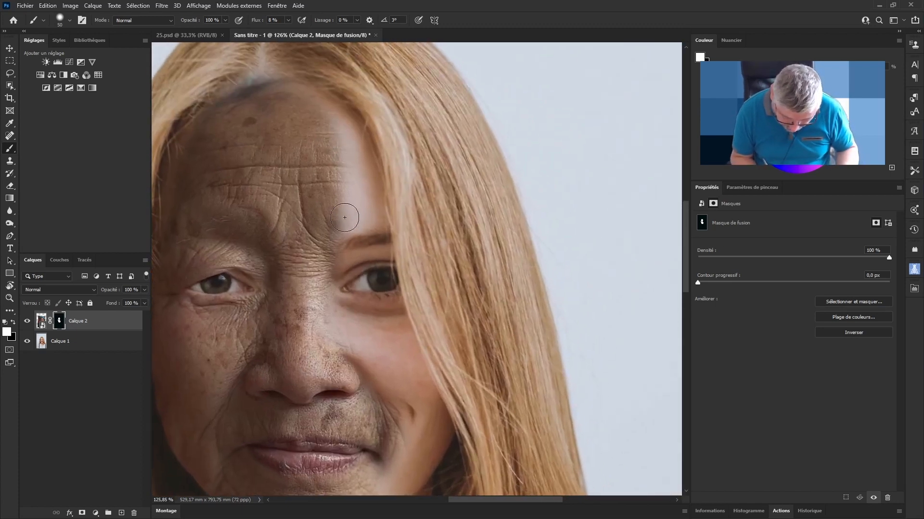
{"action": "key", "text": "x"}
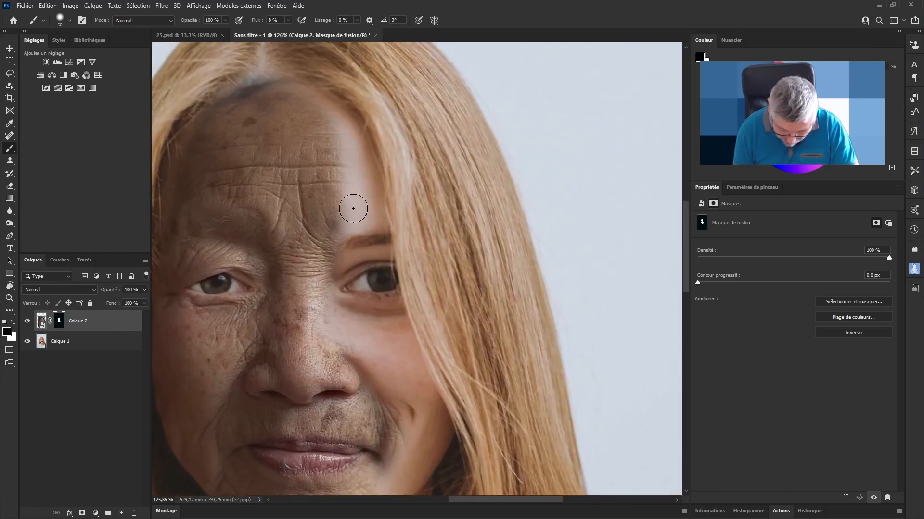
{"action": "right_click", "coordinate": [349, 202], "text": "alt"}
{"action": "mouse_move", "coordinate": [360, 207]}
{"action": "left_mouse_down"}
{"action": "mouse_move", "coordinate": [340, 73]}
{"action": "mouse_move", "coordinate": [355, 169]}
{"action": "mouse_move", "coordinate": [351, 158]}
{"action": "left_mouse_up"}
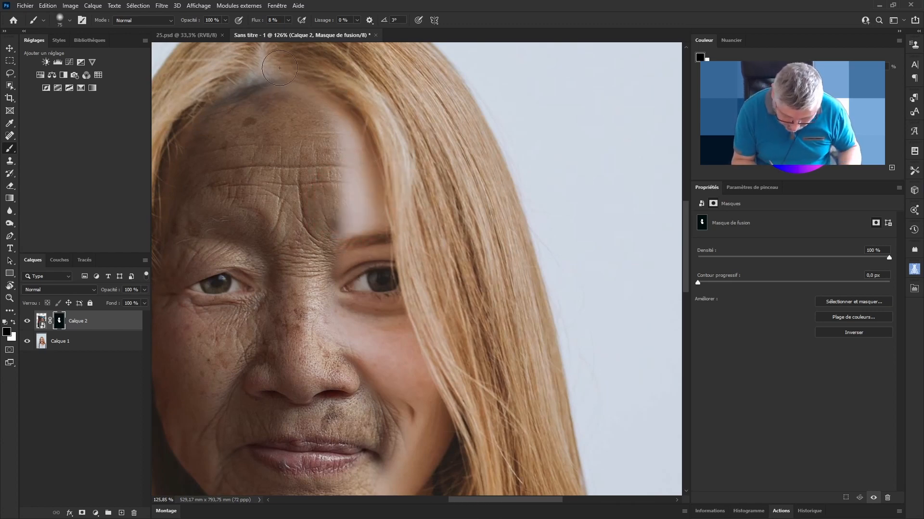
{"action": "mouse_move", "coordinate": [262, 64]}
{"action": "left_mouse_down"}
{"action": "mouse_move", "coordinate": [182, 98]}
{"action": "mouse_move", "coordinate": [264, 86]}
{"action": "mouse_move", "coordinate": [313, 135]}
{"action": "mouse_move", "coordinate": [315, 159]}
{"action": "mouse_move", "coordinate": [288, 99]}
{"action": "mouse_move", "coordinate": [332, 212]}
{"action": "mouse_move", "coordinate": [184, 129]}
{"action": "left_mouse_up"}
- Blend the mask beside the nose, mouth and chin at 8 % flow, alternating white and black
{"action": "left_click_drag", "start_coordinate": [340, 329], "coordinate": [306, 154]}
{"action": "key", "text": "x"}
{"action": "left_click_drag", "start_coordinate": [356, 311], "coordinate": [334, 304]}
{"action": "key", "text": "x"}
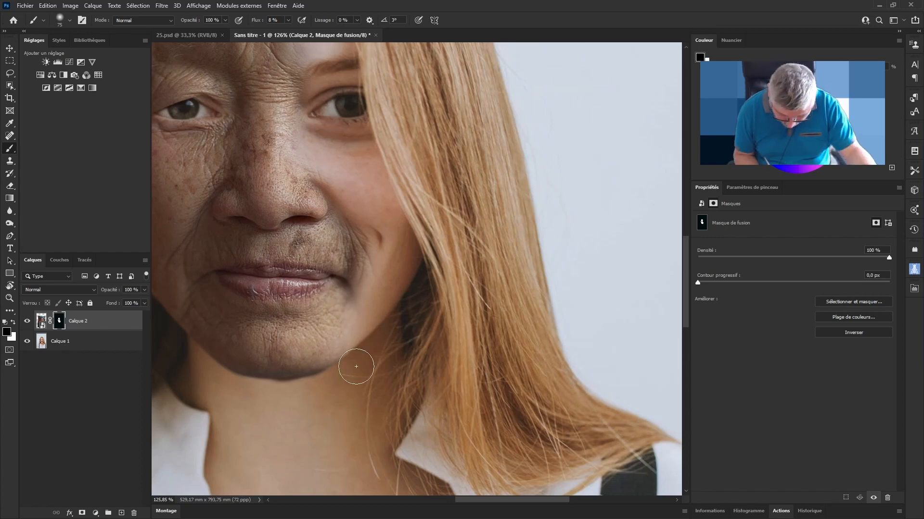
{"action": "left_click", "coordinate": [297, 302], "text": "alt"}
{"action": "key", "text": "x"}
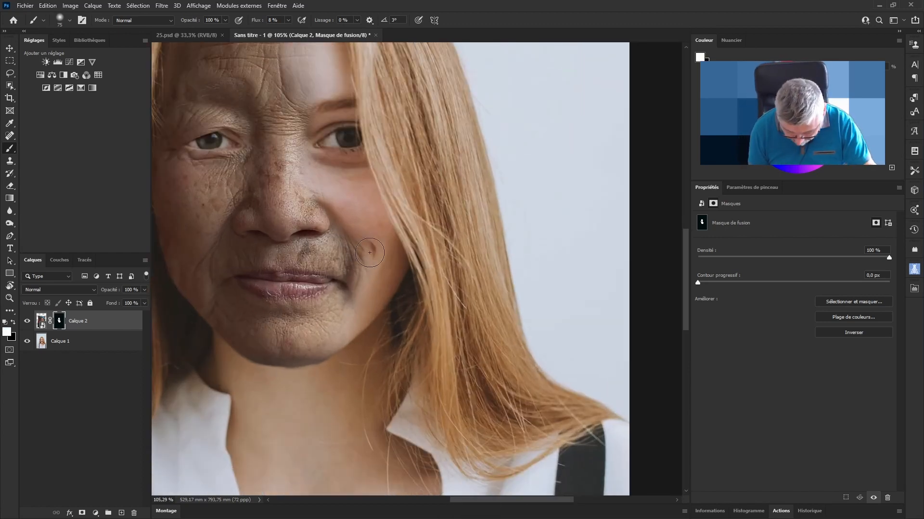
{"action": "scroll", "coordinate": [339, 257], "scroll_direction": "down", "scroll_amount": 3}
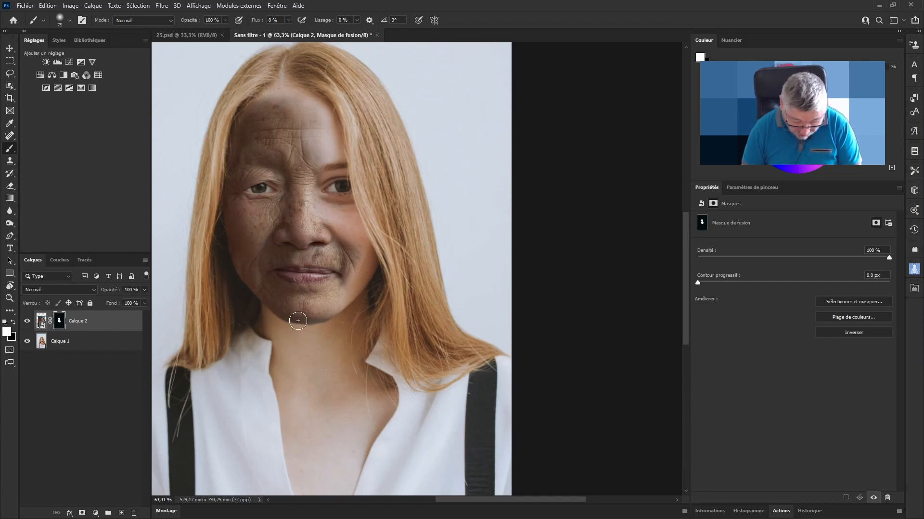
- Add a Curves adjustment layer above Calque 2, clip it to that layer, and select the curve's white point
{"action": "left_click", "coordinate": [107, 326]}
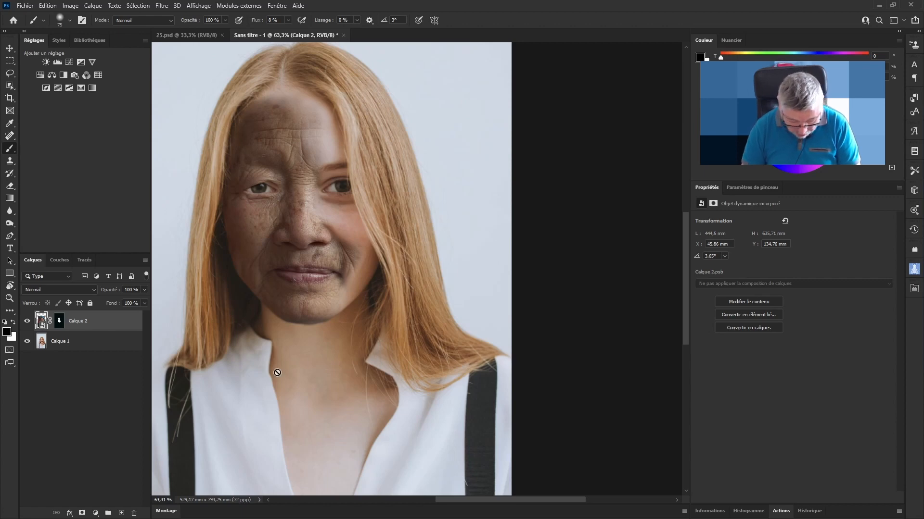
{"action": "left_click", "coordinate": [81, 62]}
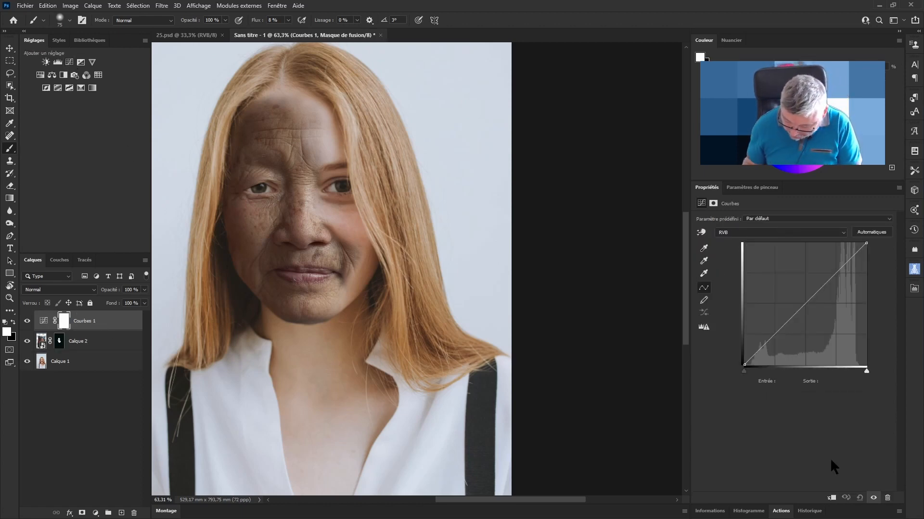
{"action": "left_click", "coordinate": [831, 498]}
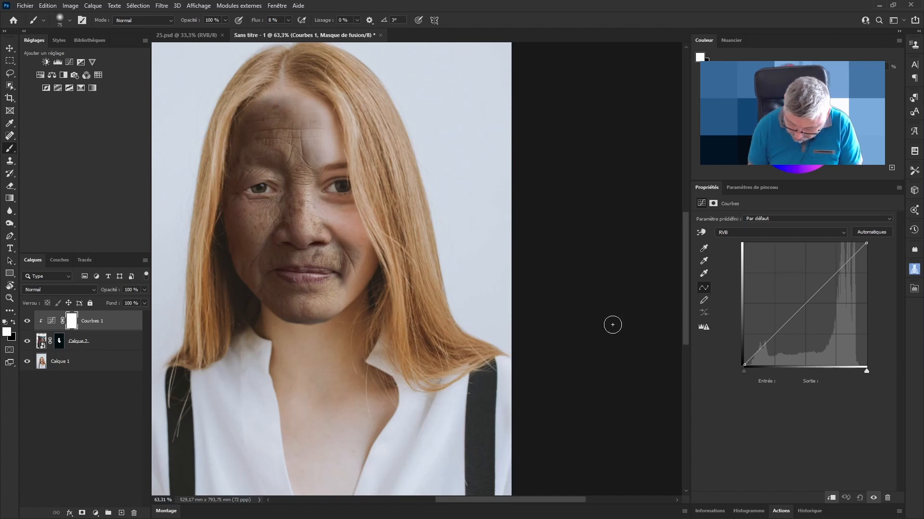
{"action": "left_click_drag", "start_coordinate": [866, 371], "coordinate": [887, 382]}
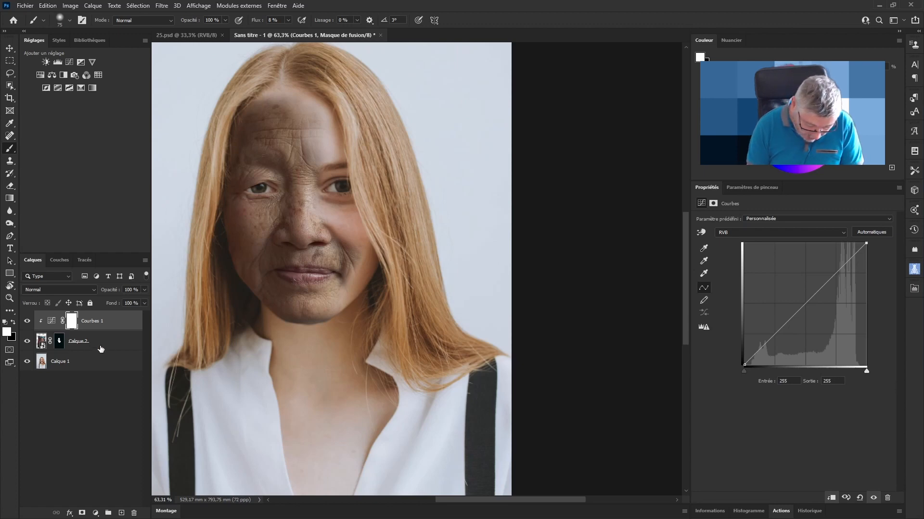
- Set the Curves layer to Luminosité blending, raise its black point to output 11, and brighten the midtones from input 152 to output 210
{"action": "left_click", "coordinate": [60, 289]}
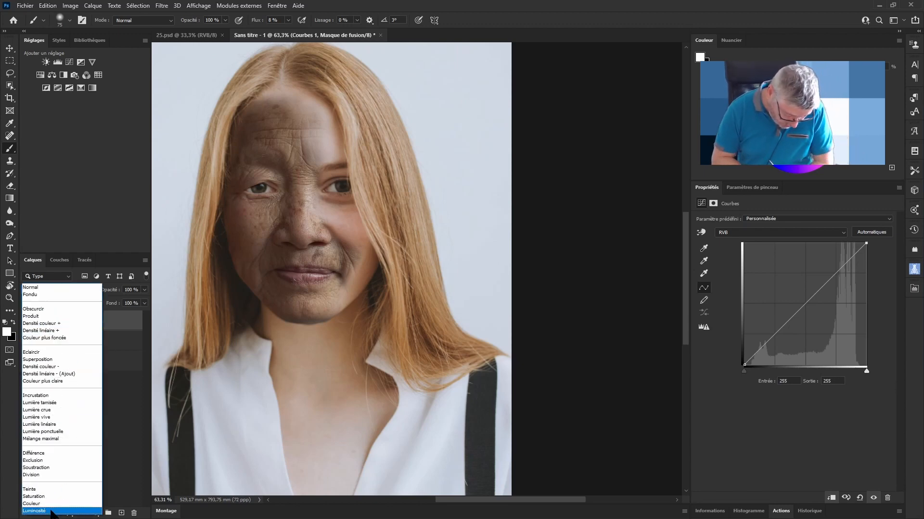
{"action": "left_click", "coordinate": [35, 511]}
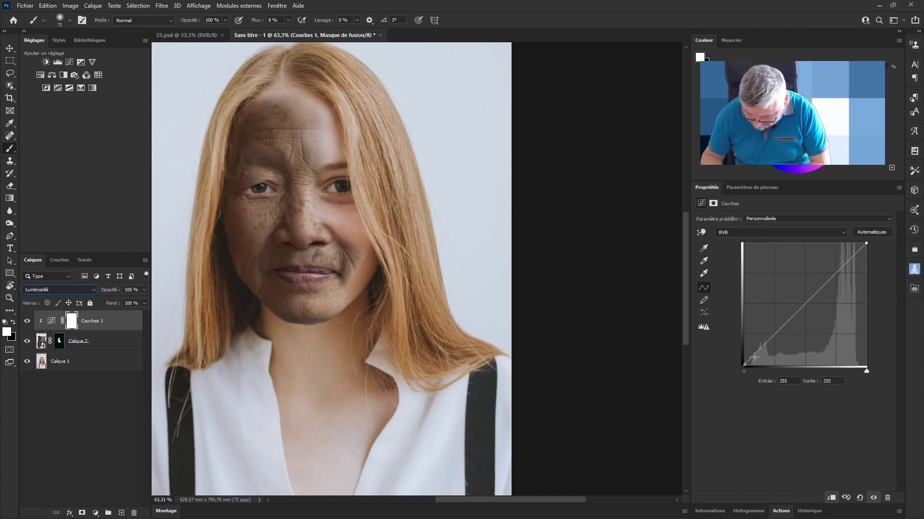
{"action": "mouse_move", "coordinate": [747, 365]}
{"action": "left_mouse_down"}
{"action": "mouse_move", "coordinate": [744, 335]}
{"action": "mouse_move", "coordinate": [738, 352]}
{"action": "left_mouse_up"}
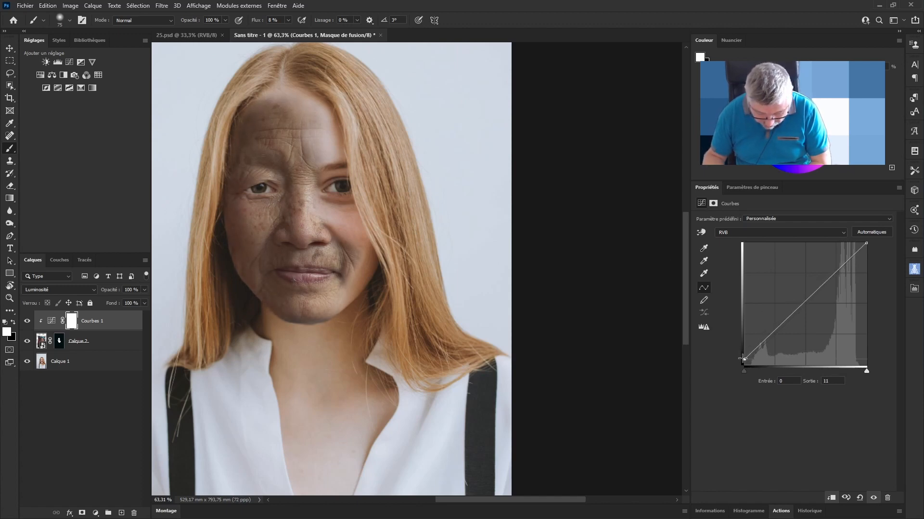
{"action": "left_click_drag", "start_coordinate": [810, 295], "coordinate": [826, 267]}
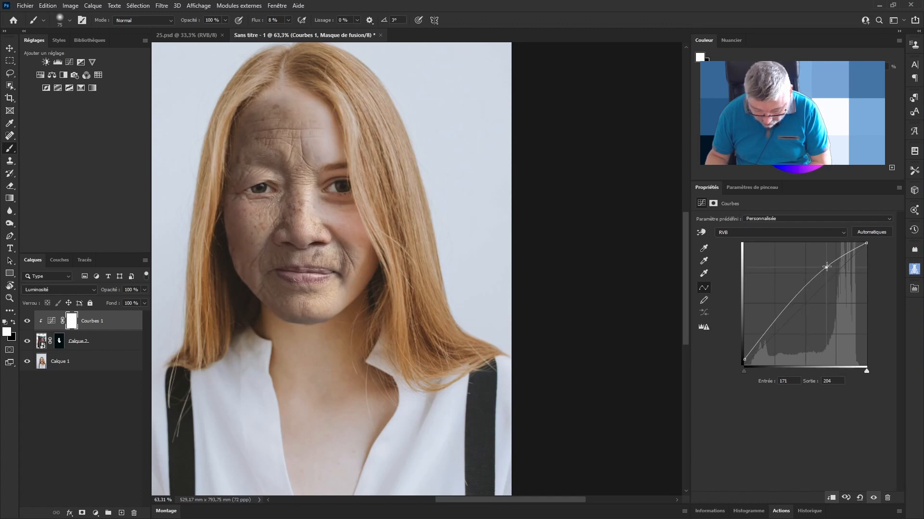
{"action": "left_click_drag", "start_coordinate": [822, 267], "coordinate": [817, 264]}
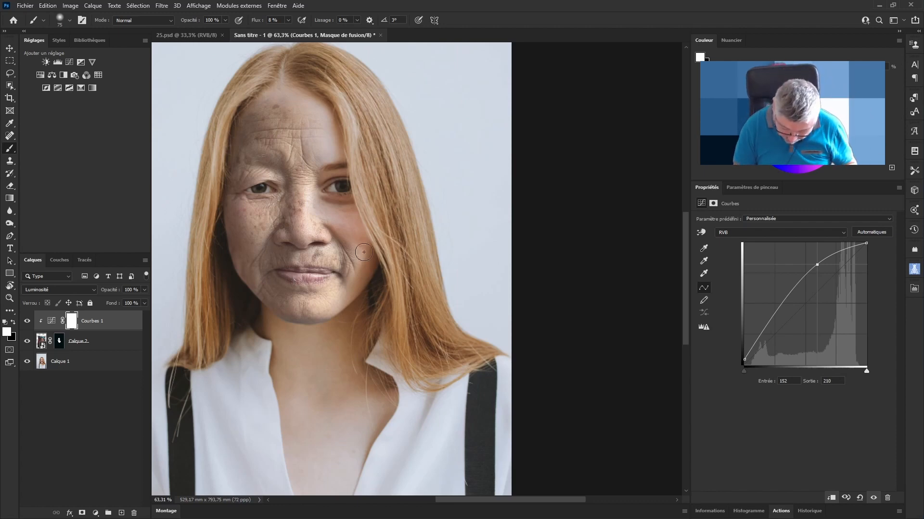
- Soften Calque 2's mask along the right-side cheek and jaw with a 221 px black brush at 4 % flow
{"action": "left_click", "coordinate": [58, 342]}
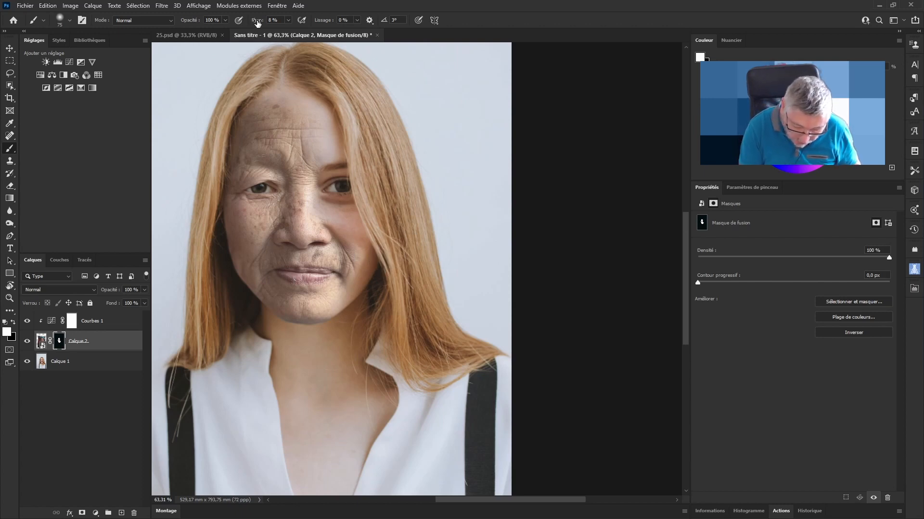
{"action": "left_click_drag", "start_coordinate": [258, 23], "coordinate": [255, 23]}
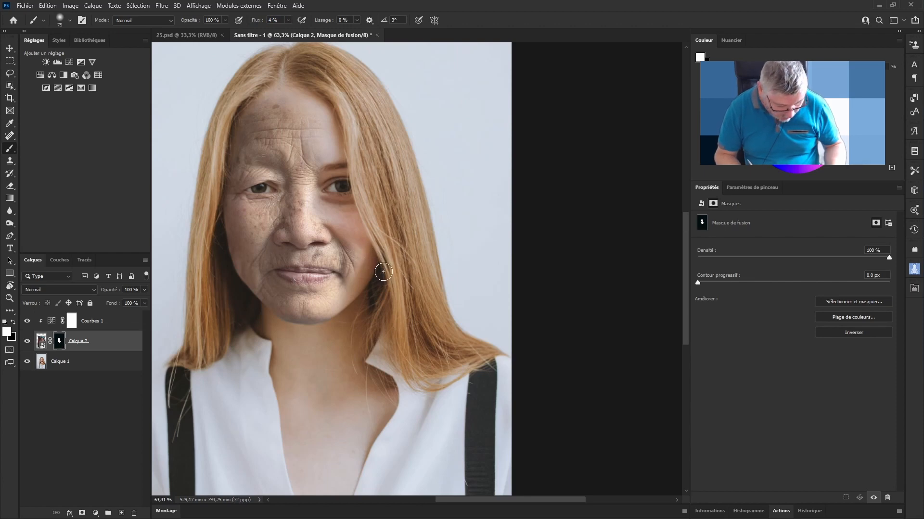
{"action": "mouse_move", "coordinate": [383, 272]}
{"action": "left_mouse_down"}
{"action": "mouse_move", "coordinate": [403, 264]}
{"action": "mouse_move", "coordinate": [388, 232]}
{"action": "left_mouse_up"}
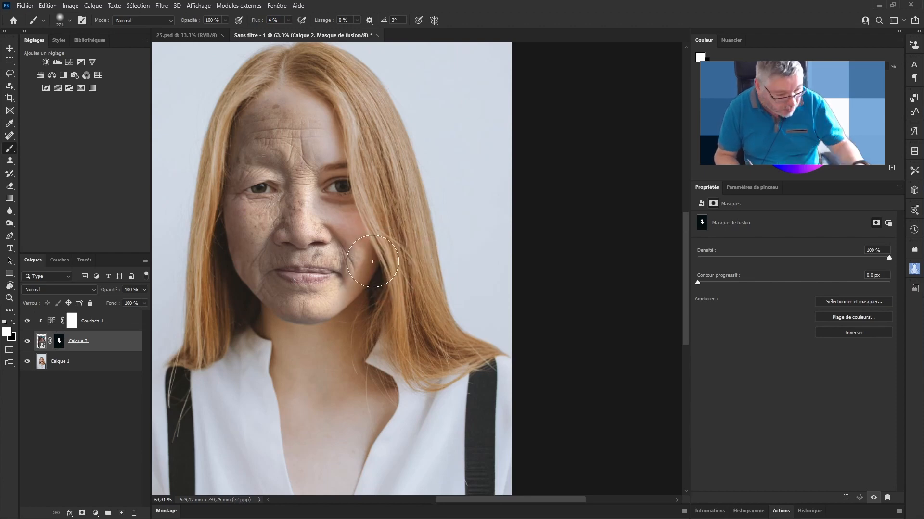
{"action": "key", "text": "x"}
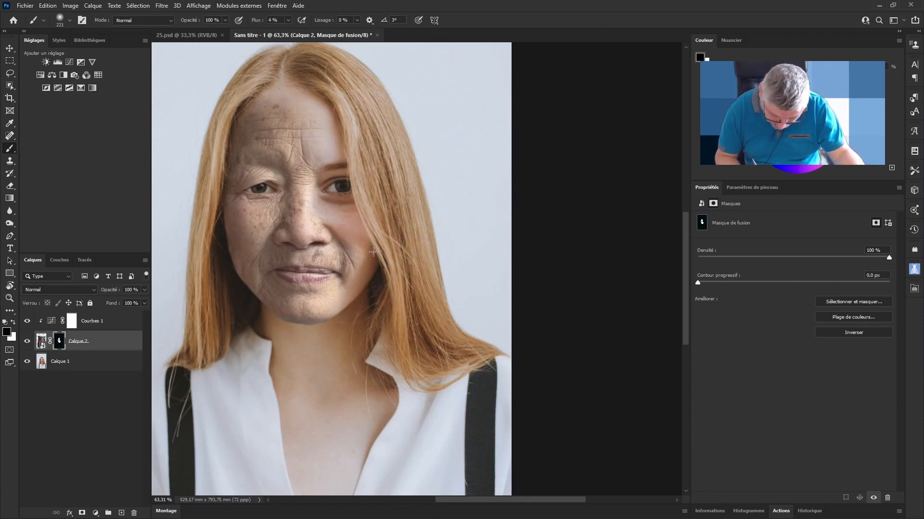
{"action": "mouse_move", "coordinate": [378, 262]}
{"action": "left_mouse_down"}
{"action": "mouse_move", "coordinate": [371, 252]}
{"action": "mouse_move", "coordinate": [380, 257]}
{"action": "mouse_move", "coordinate": [377, 241]}
{"action": "mouse_move", "coordinate": [384, 278]}
{"action": "left_mouse_up"}
{"action": "key", "text": "alt"}
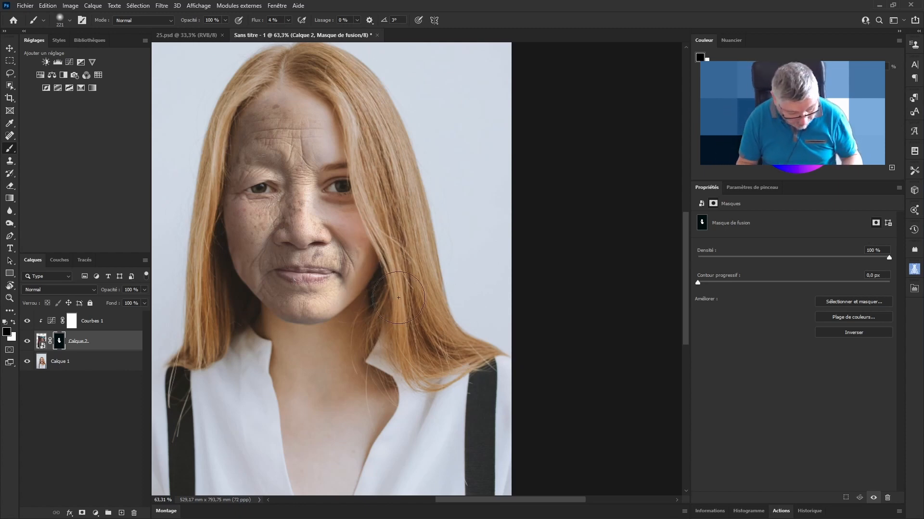
{"action": "scroll", "coordinate": [350, 255], "scroll_direction": "up", "scroll_amount": 3}
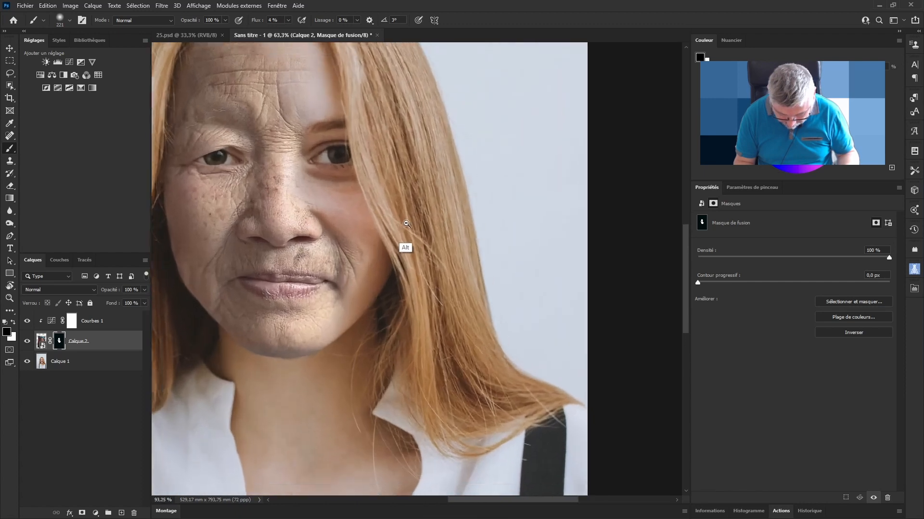
{"action": "left_click_drag", "start_coordinate": [365, 246], "coordinate": [447, 291]}
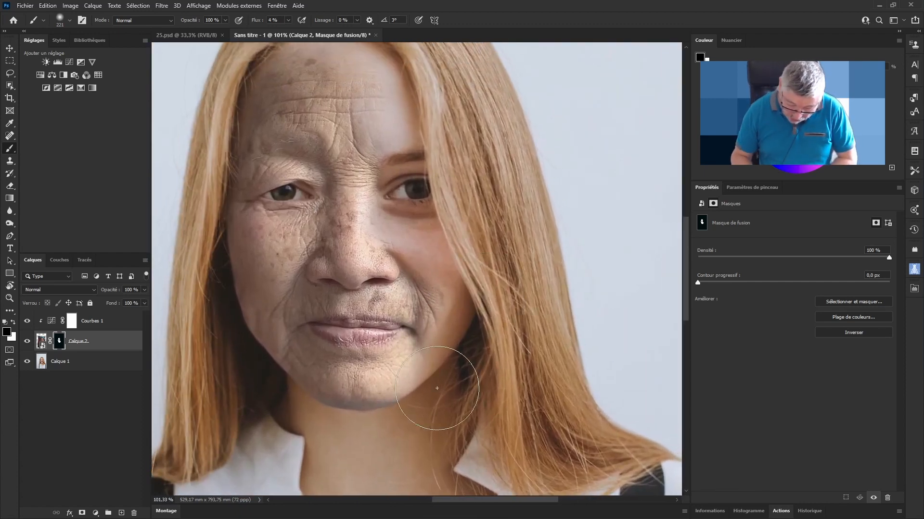
- Duplicate Calque 1, move the copy above Courbes 1, and clip it to Calque 2
{"action": "left_click", "coordinate": [96, 367]}
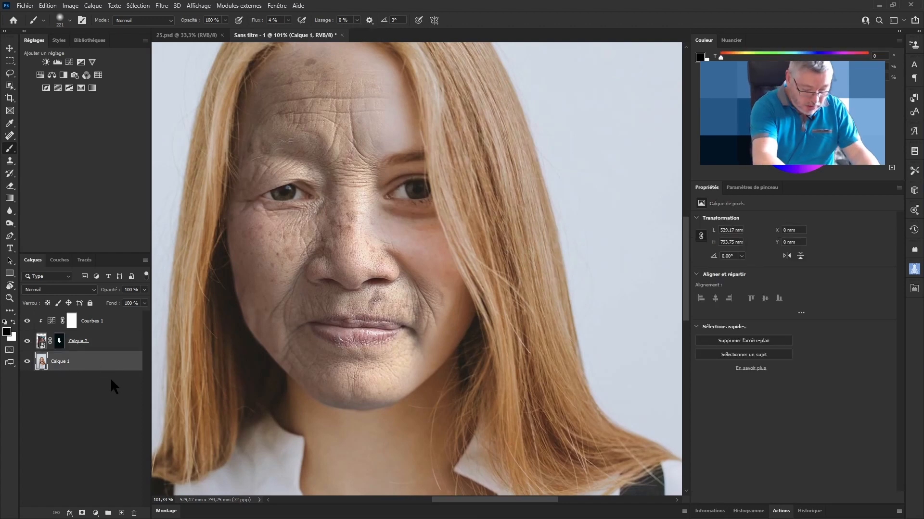
{"action": "key", "text": "ctrl+j"}
{"action": "left_click_drag", "start_coordinate": [129, 366], "coordinate": [104, 321]}
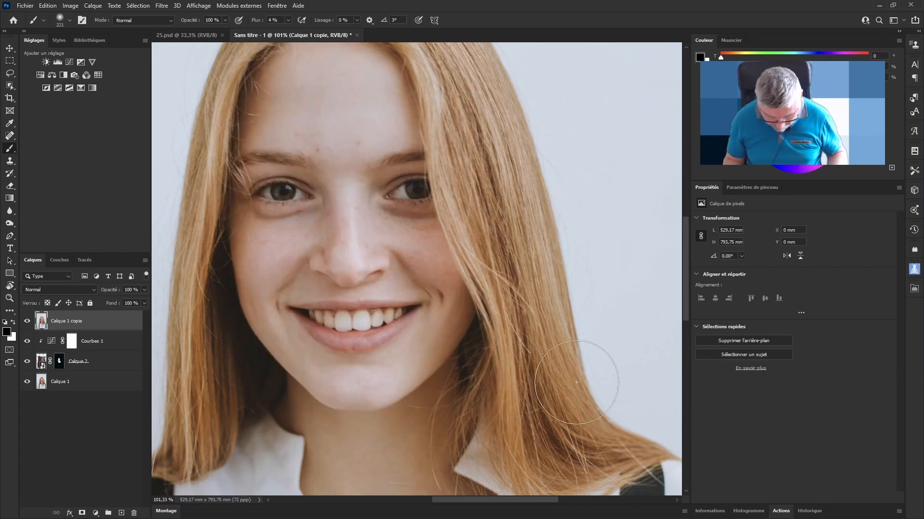
{"action": "key", "text": "alt"}
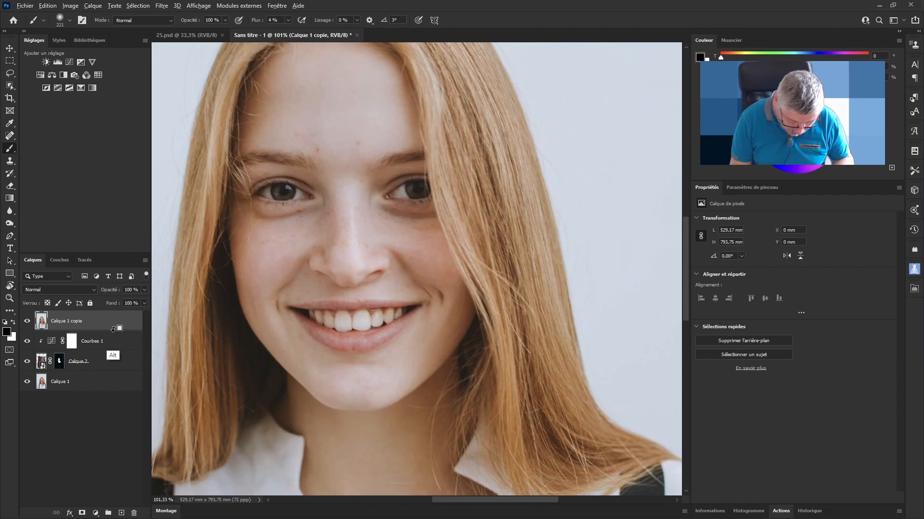
{"action": "left_click", "coordinate": [114, 331], "text": "alt"}
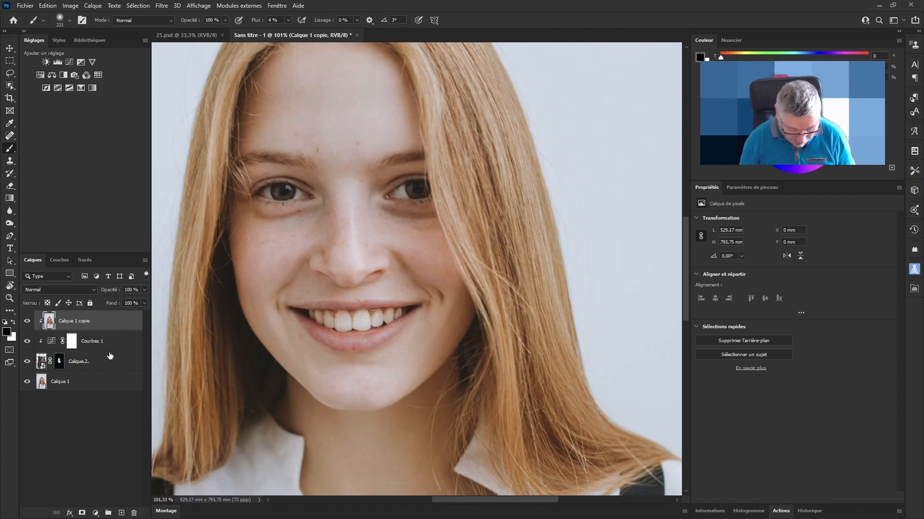
- Apply a Gaussian blur with a radius of 49,8 pixels to Calque 1 copie
{"action": "left_click", "coordinate": [162, 5]}
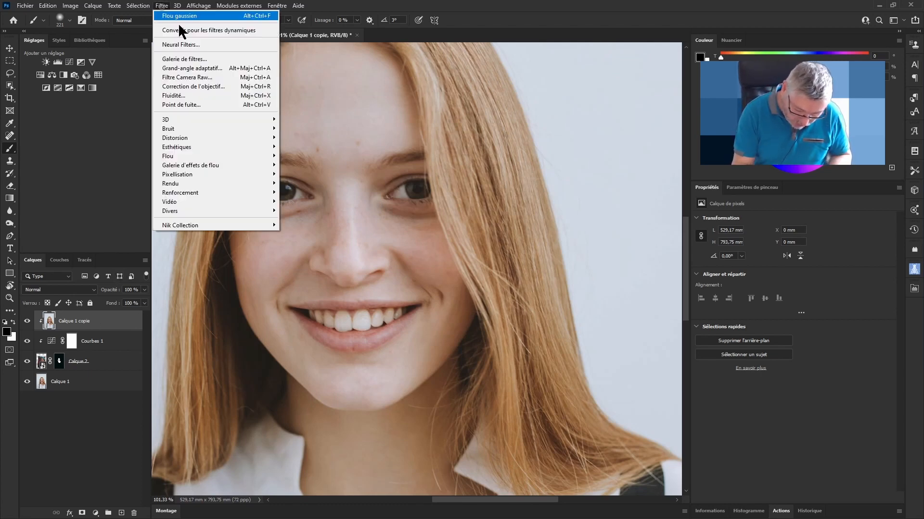
{"action": "mouse_move", "coordinate": [204, 164]}
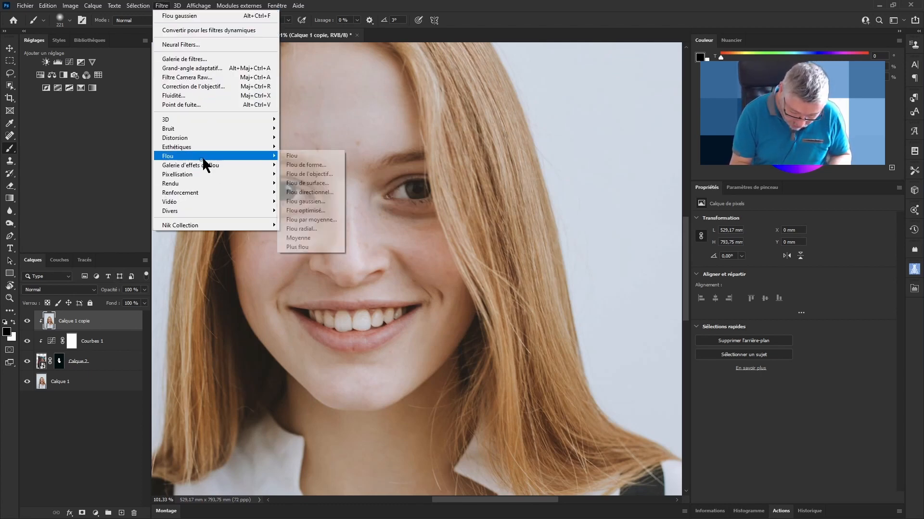
{"action": "left_click", "coordinate": [313, 202]}
{"action": "left_click", "coordinate": [628, 259]}
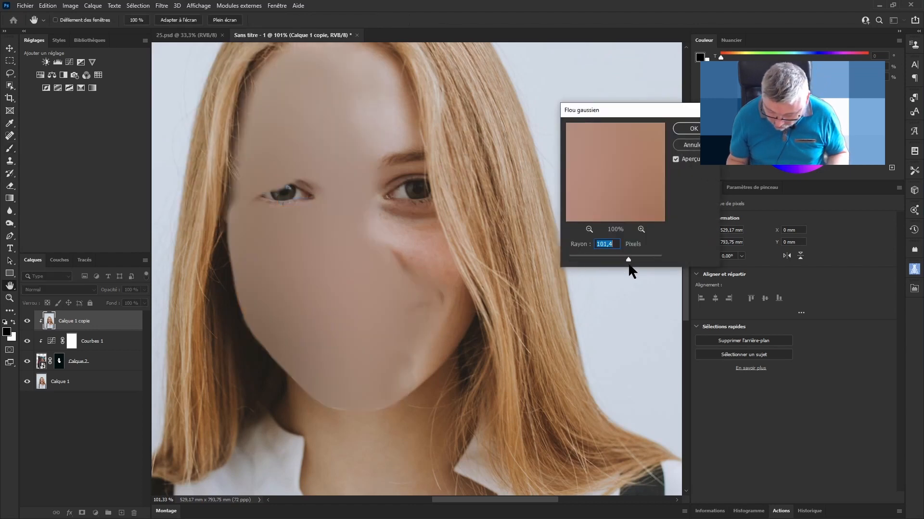
{"action": "left_click_drag", "start_coordinate": [630, 262], "coordinate": [621, 260]}
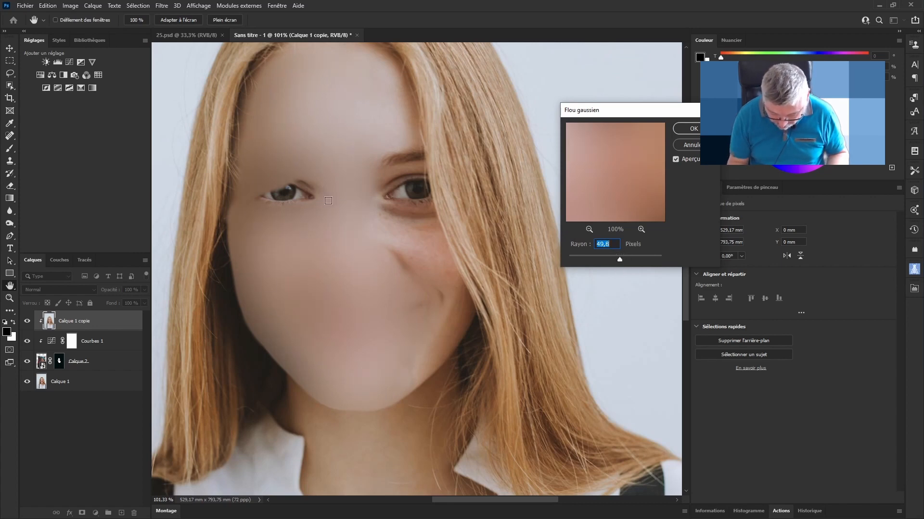
{"action": "left_click", "coordinate": [695, 131]}
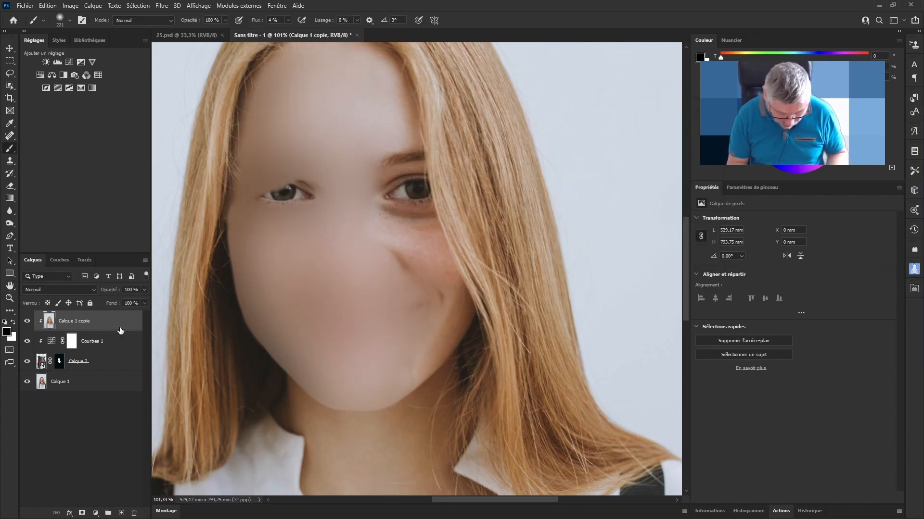
- Set Calque 1 copie to Lumière tamisée blending, compare the face with and without it, and lower its opacity to 60 %
{"action": "left_click", "coordinate": [74, 291]}
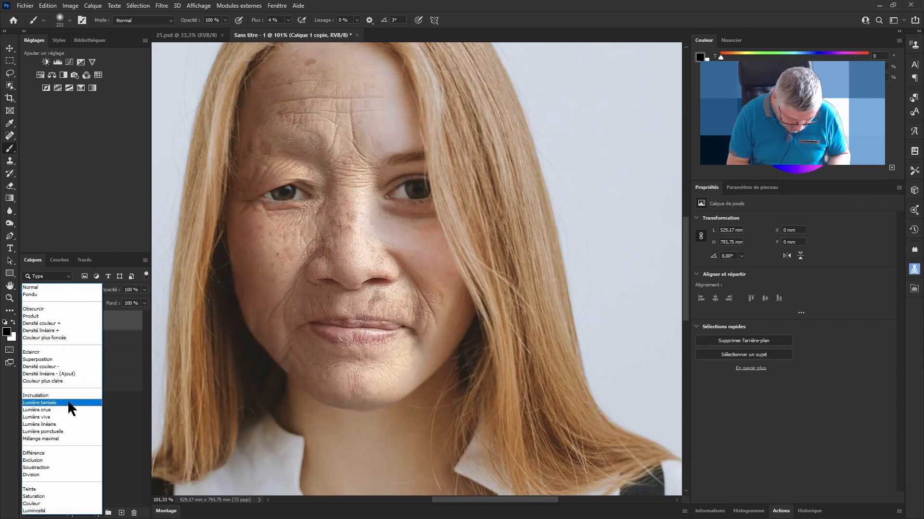
{"action": "left_click", "coordinate": [67, 403]}
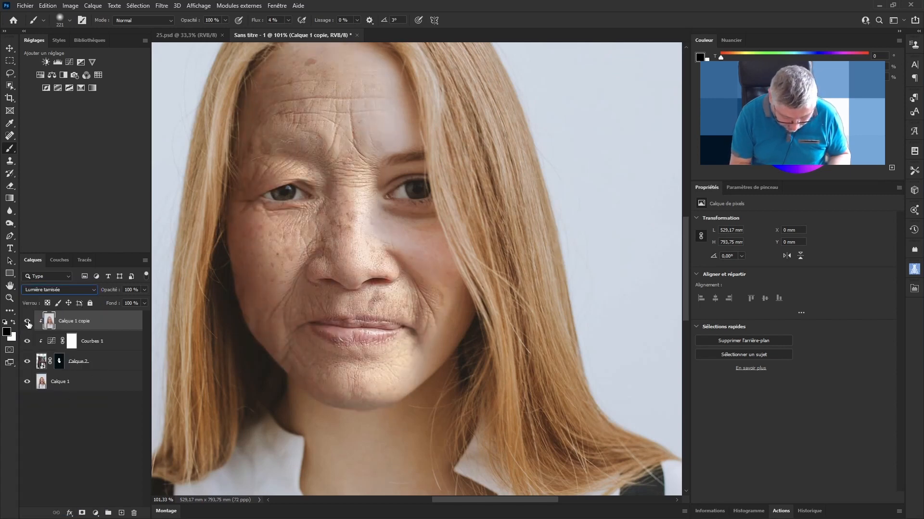
{"action": "left_click", "coordinate": [27, 322]}
{"action": "left_click", "coordinate": [27, 322]}
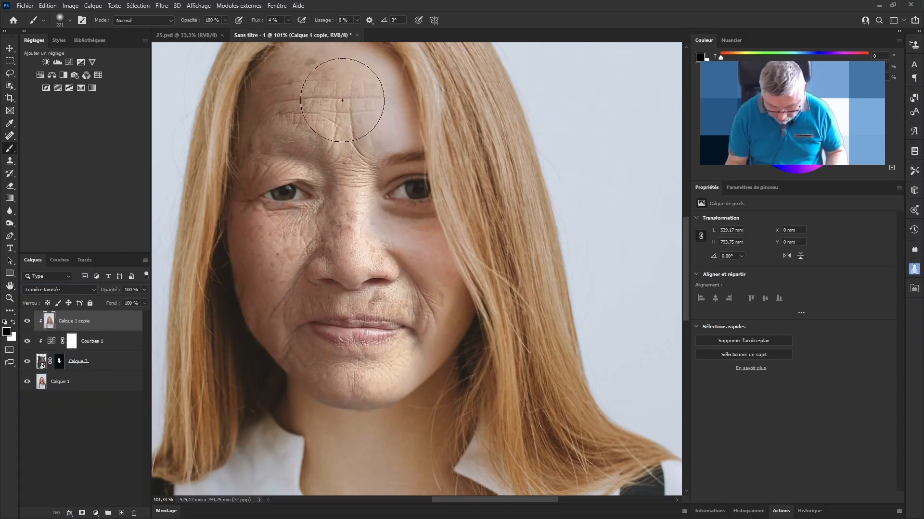
{"action": "left_click_drag", "start_coordinate": [387, 295], "coordinate": [363, 293]}
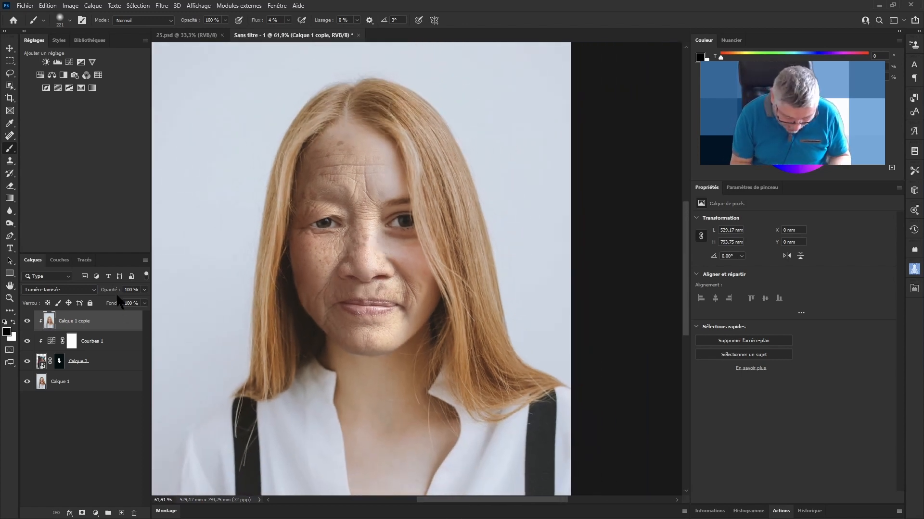
{"action": "left_click_drag", "start_coordinate": [112, 291], "coordinate": [93, 303]}
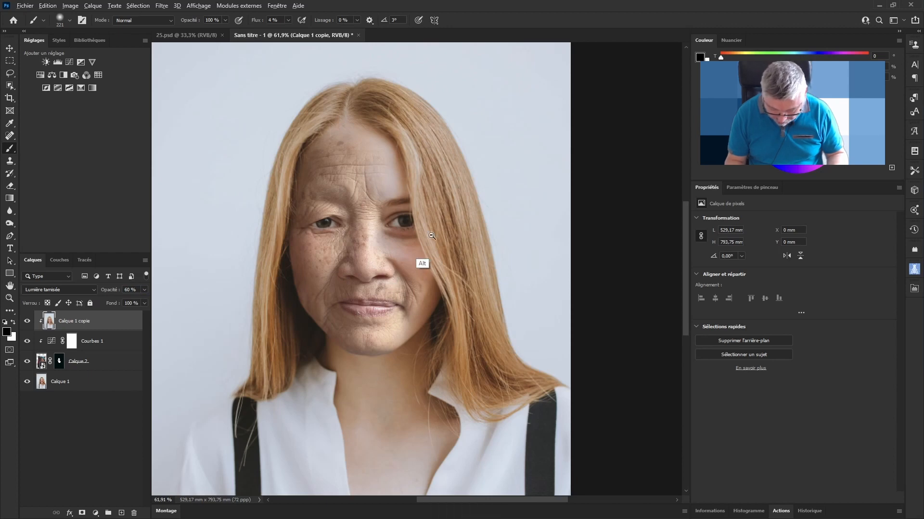
- Apply a Gaussian blur smart filter with a radius of 0,8 pixels to the older face image on Calque 2
{"action": "scroll", "coordinate": [423, 264], "scroll_direction": "up", "scroll_amount": 8}
{"action": "scroll", "coordinate": [483, 212], "scroll_direction": "up", "scroll_amount": 2}
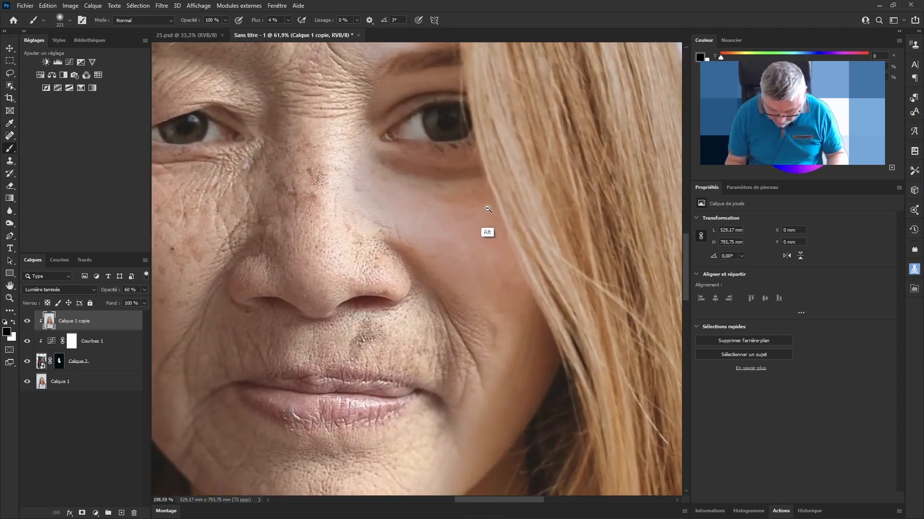
{"action": "mouse_move", "coordinate": [365, 266]}
{"action": "left_mouse_down"}
{"action": "mouse_move", "coordinate": [362, 343]}
{"action": "mouse_move", "coordinate": [369, 320]}
{"action": "left_mouse_up"}
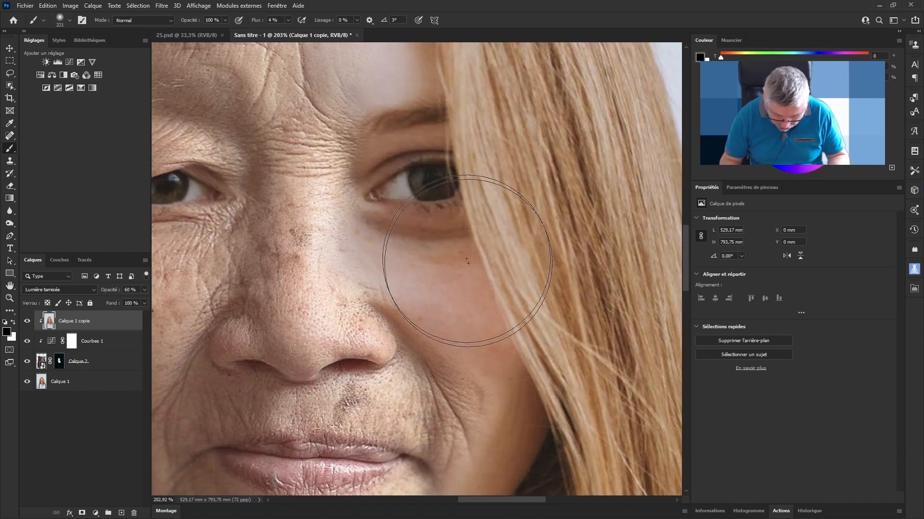
{"action": "left_click", "coordinate": [42, 362]}
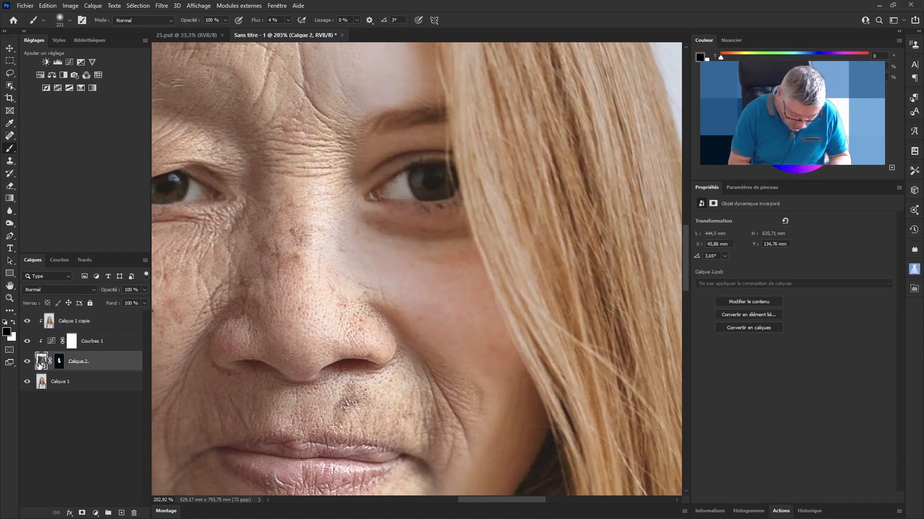
{"action": "left_click", "coordinate": [162, 6]}
{"action": "mouse_move", "coordinate": [259, 156]}
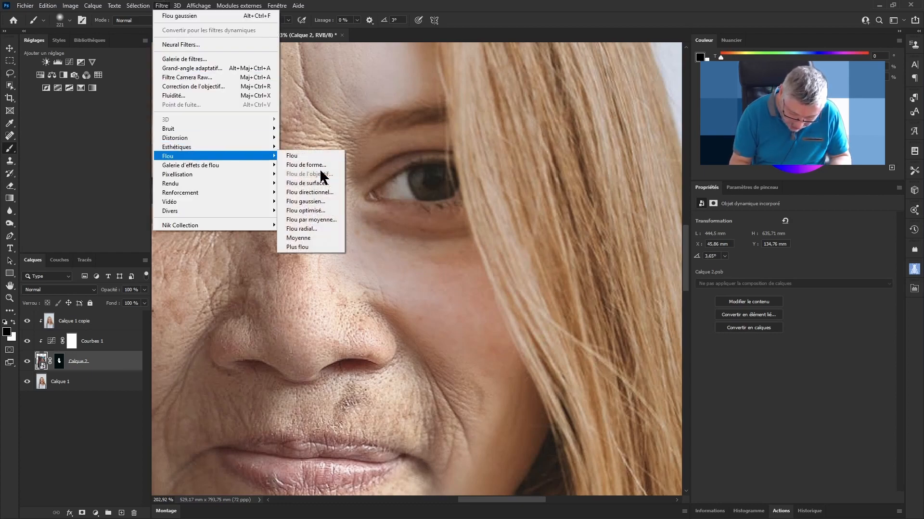
{"action": "left_click", "coordinate": [321, 202]}
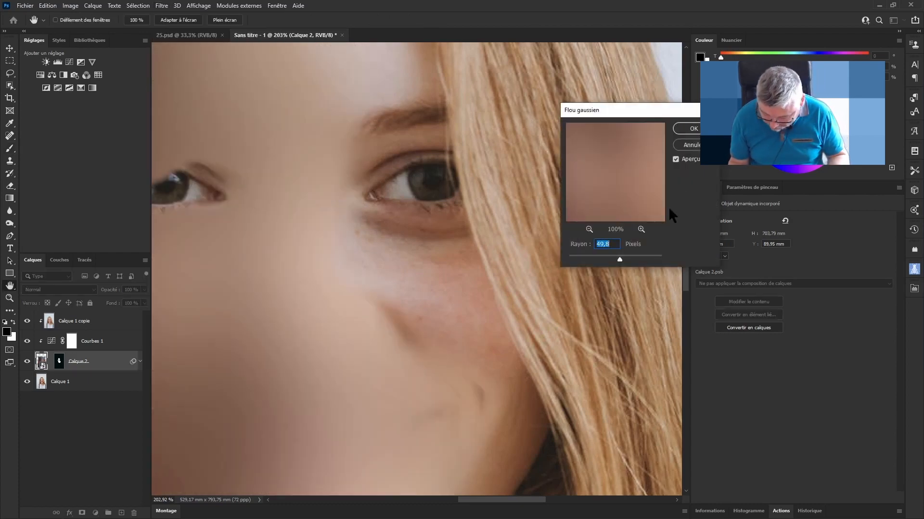
{"action": "left_click_drag", "start_coordinate": [620, 259], "coordinate": [570, 266]}
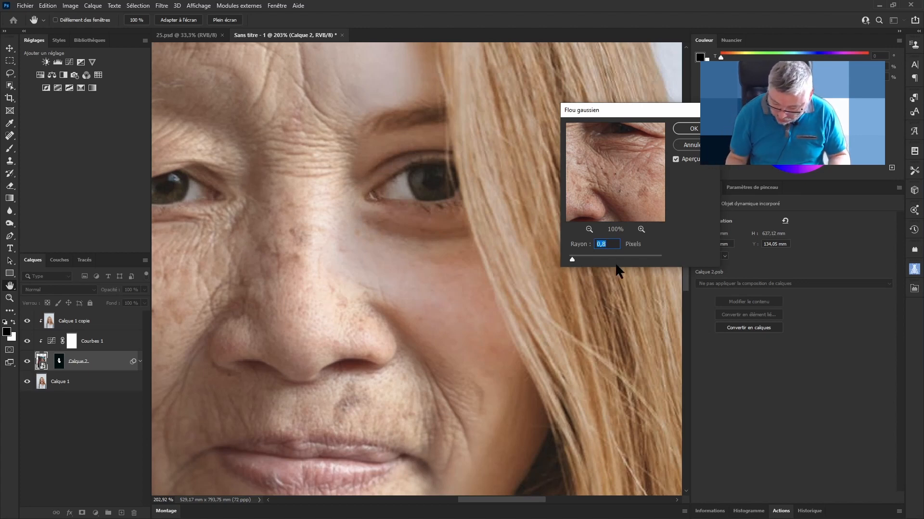
{"action": "left_click", "coordinate": [694, 129]}
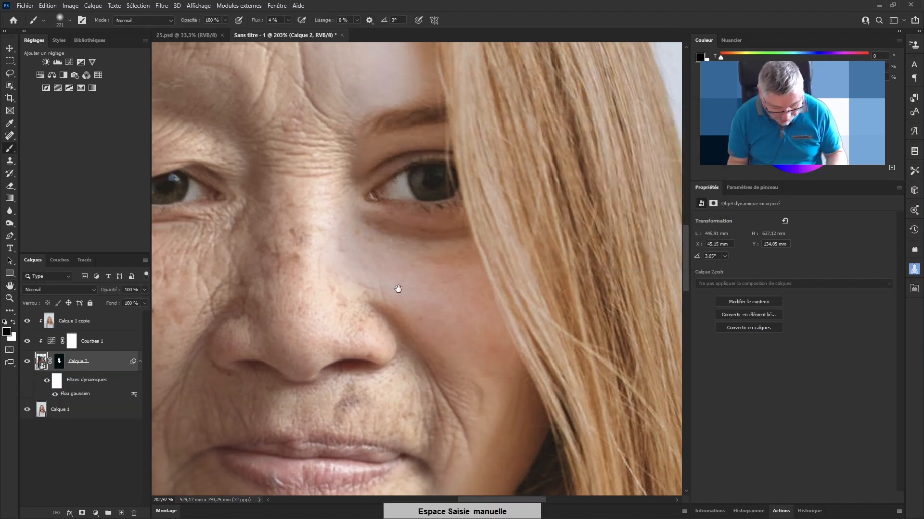
{"action": "left_click_drag", "start_coordinate": [399, 290], "coordinate": [372, 305]}
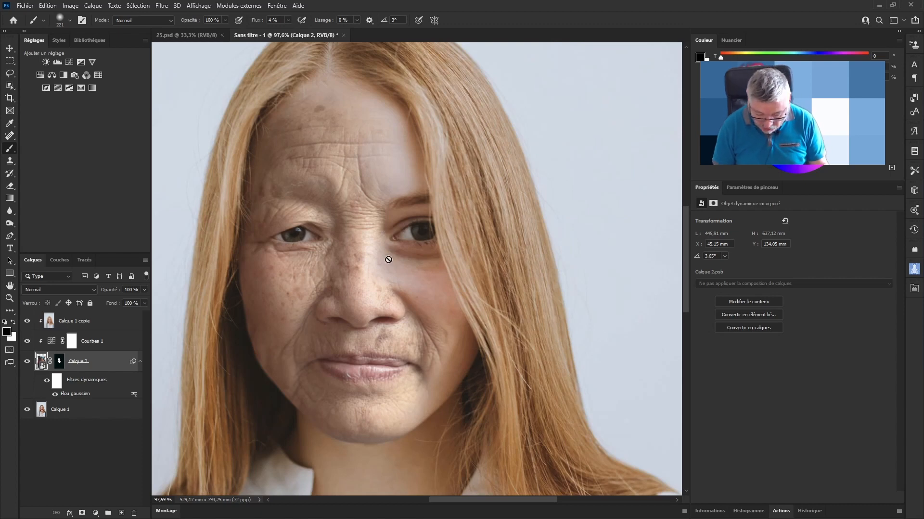
{"action": "key", "text": "space"}
{"action": "key", "text": "alt"}
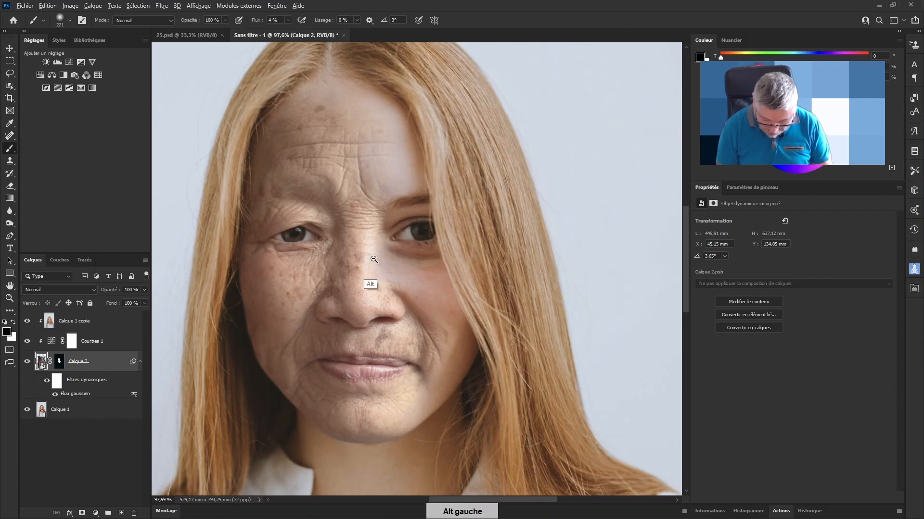
- Compare the composite with the original portrait by showing Calque 1 alone, and restore all the other layers
{"action": "left_click_drag", "start_coordinate": [372, 261], "coordinate": [332, 280]}
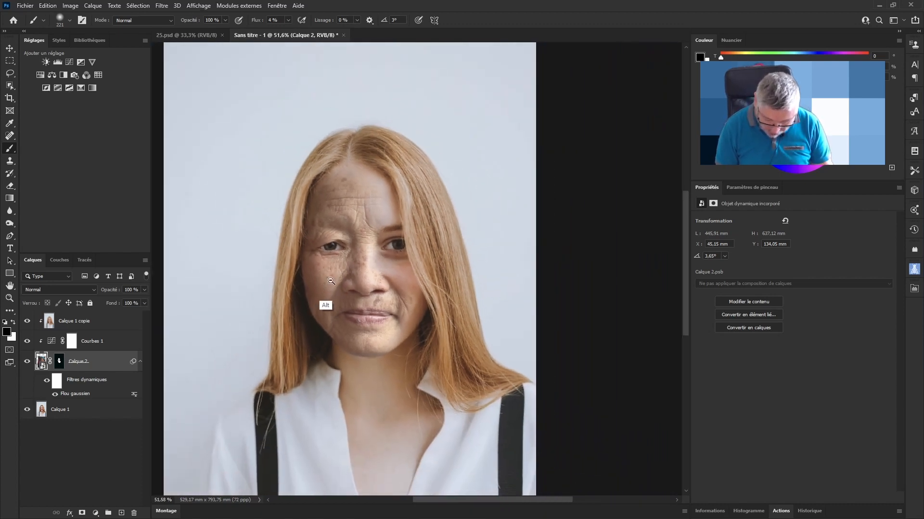
{"action": "left_click_drag", "start_coordinate": [384, 314], "coordinate": [369, 252]}
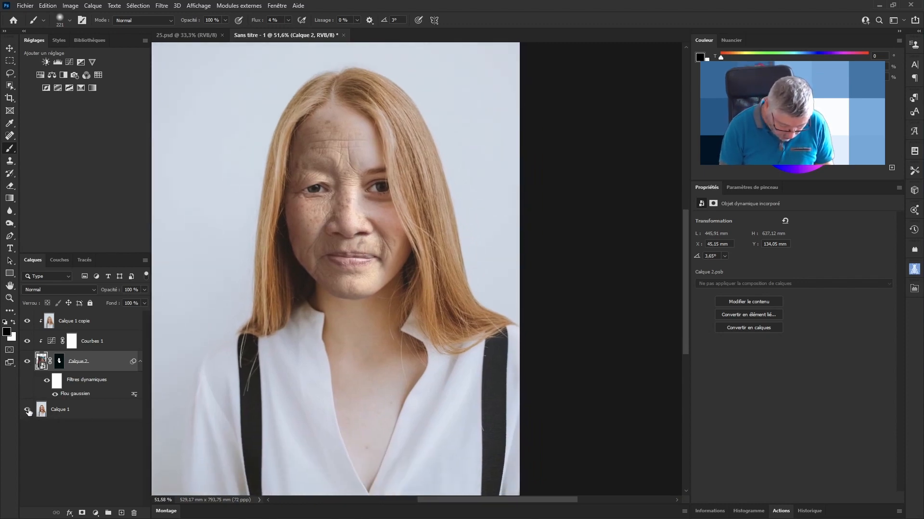
{"action": "left_click", "coordinate": [28, 412], "text": "alt"}
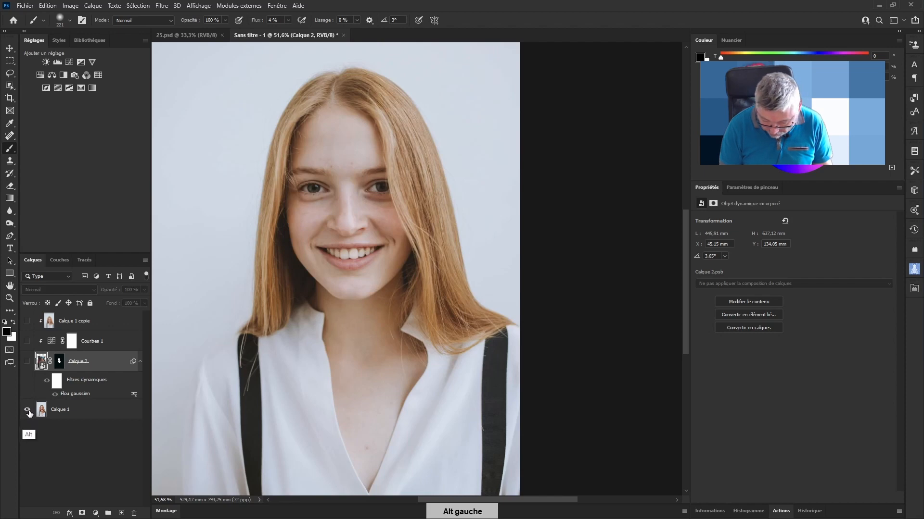
{"action": "left_click", "coordinate": [28, 412], "text": "alt"}
{"action": "left_click", "coordinate": [28, 412], "text": "alt"}
{"action": "left_click", "coordinate": [28, 411], "text": "alt"}
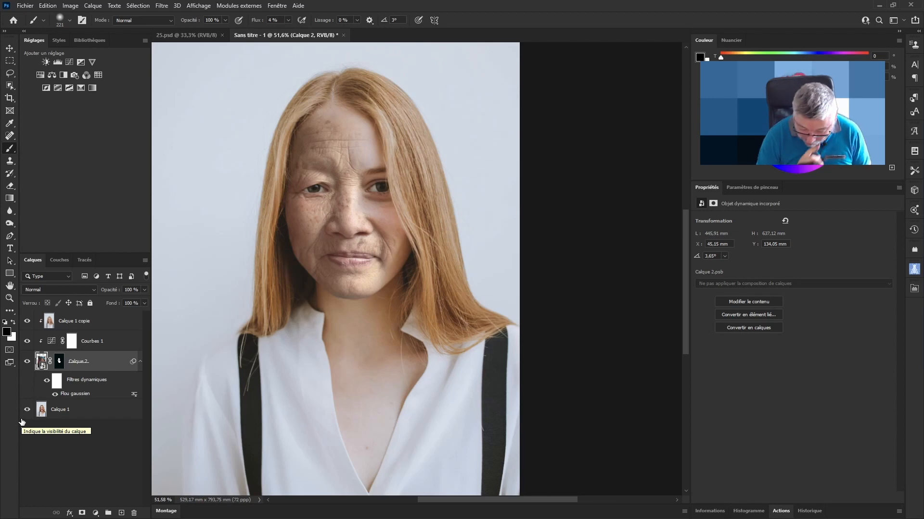
- Add a Correspondance de couleur adjustment above Calque 1 copie with the DropBlues.3DL LUT, and compare the portrait with and without it
{"action": "left_click", "coordinate": [450, 284], "text": "ctrl"}
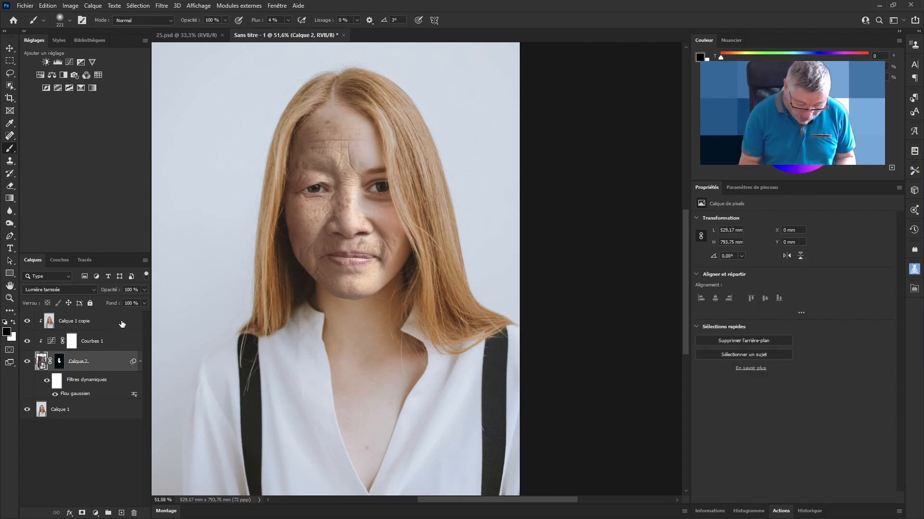
{"action": "left_click", "coordinate": [98, 76]}
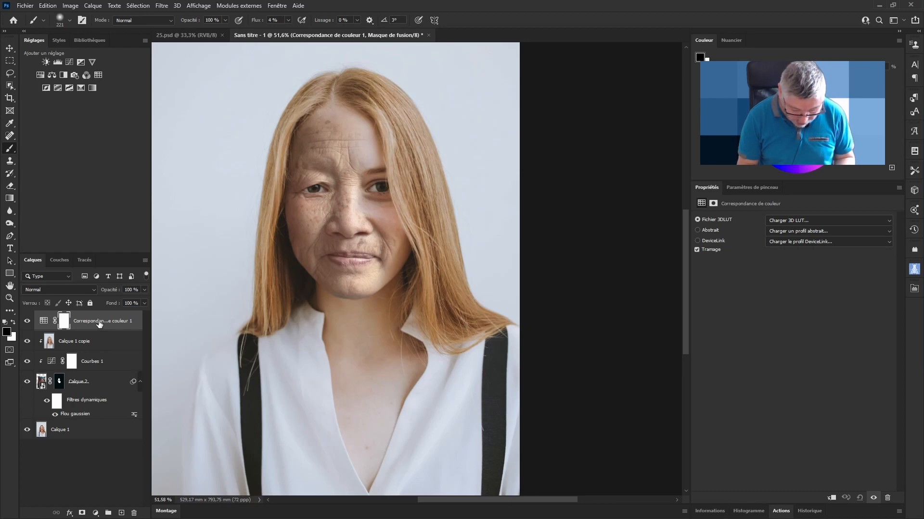
{"action": "left_click", "coordinate": [819, 221]}
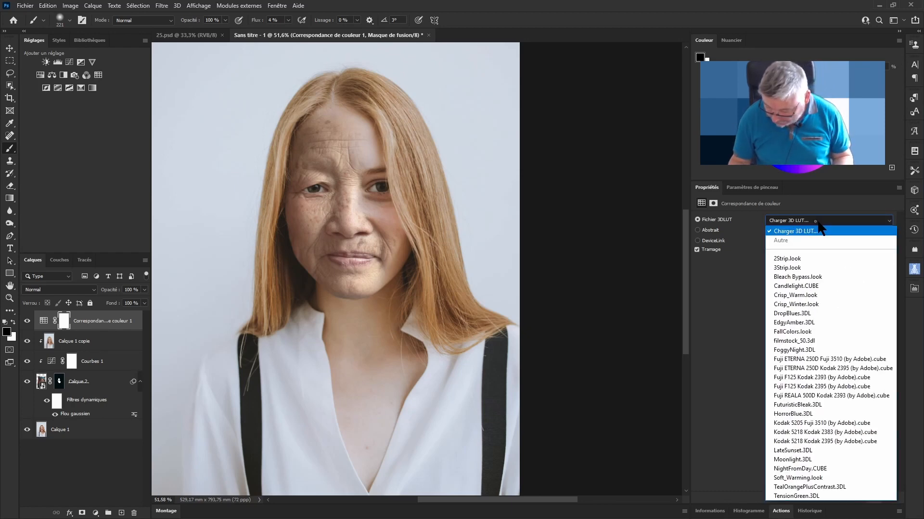
{"action": "left_click", "coordinate": [820, 292]}
{"action": "key", "text": "Down"}
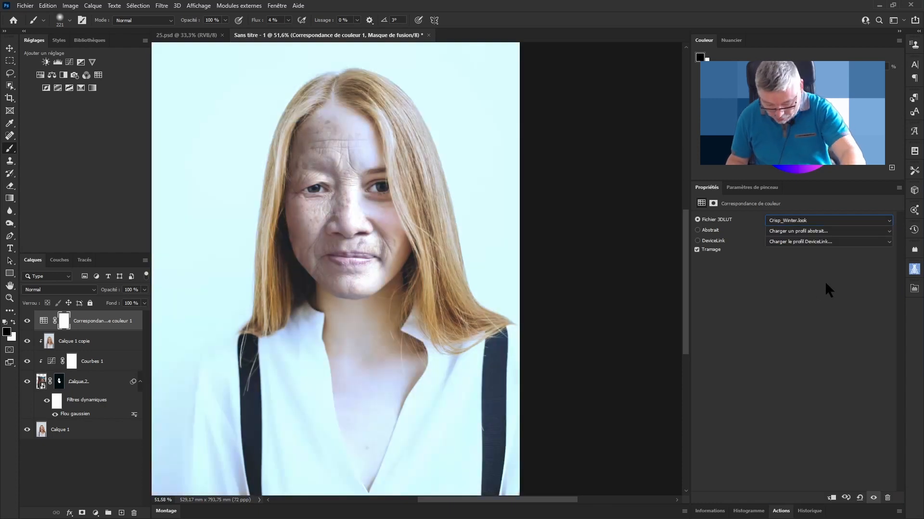
{"action": "key", "text": "Down"}
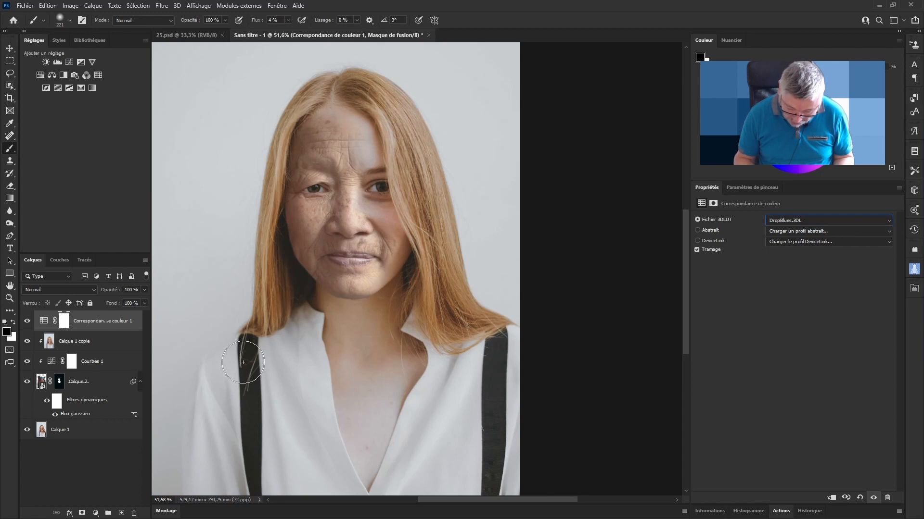
{"action": "left_click", "coordinate": [27, 321]}
{"action": "left_click", "coordinate": [27, 322]}
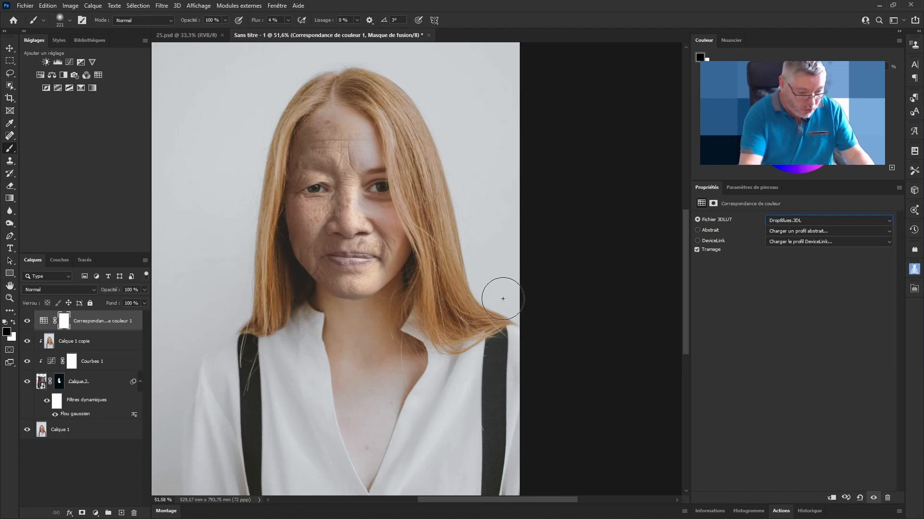
- Duplicate the colour lookup layer, set the copy to FoggyNight.3DL at 30 % opacity, and compare the portrait with and without it
{"action": "key", "text": "ctrl+j"}
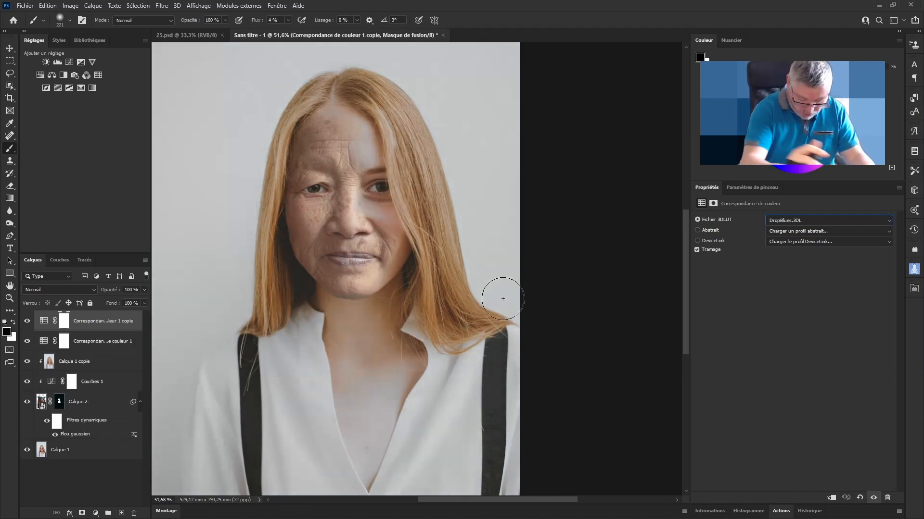
{"action": "left_click", "coordinate": [809, 222]}
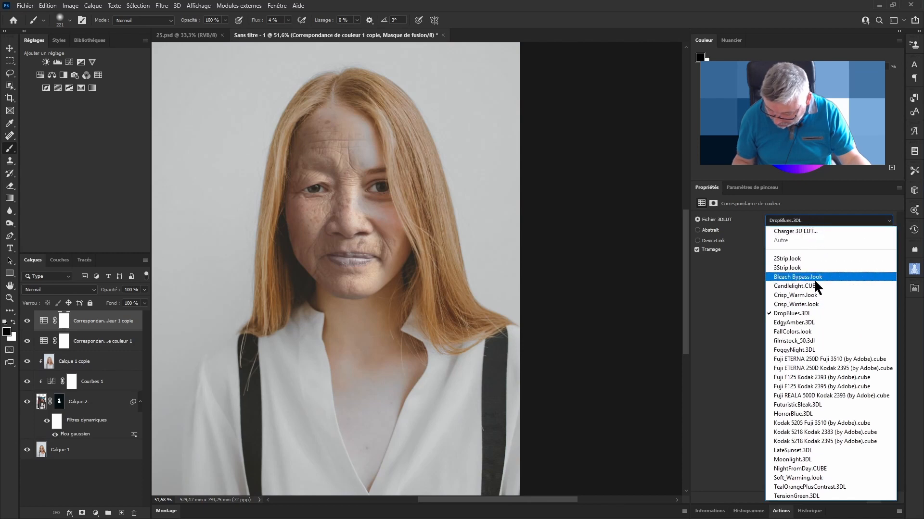
{"action": "left_click", "coordinate": [818, 350]}
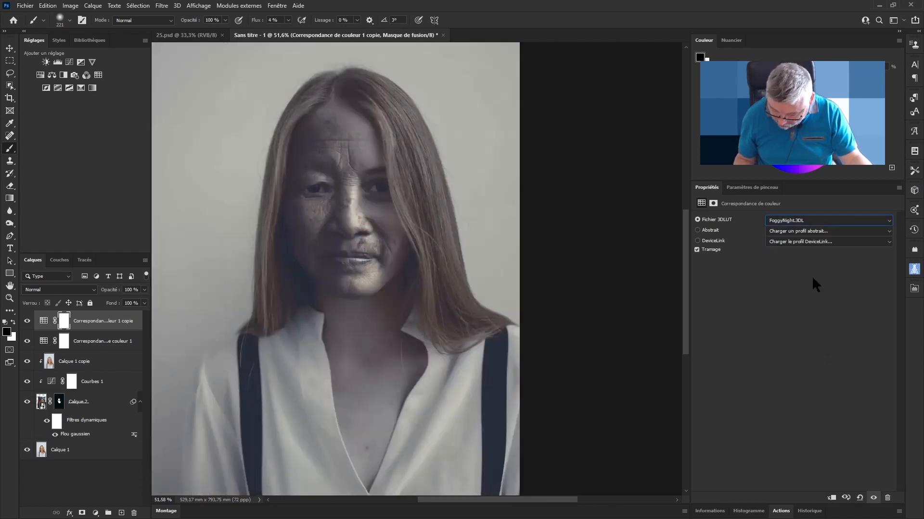
{"action": "left_click_drag", "start_coordinate": [111, 294], "coordinate": [27, 343]}
{"action": "left_click", "coordinate": [27, 322]}
{"action": "left_click", "coordinate": [27, 325]}
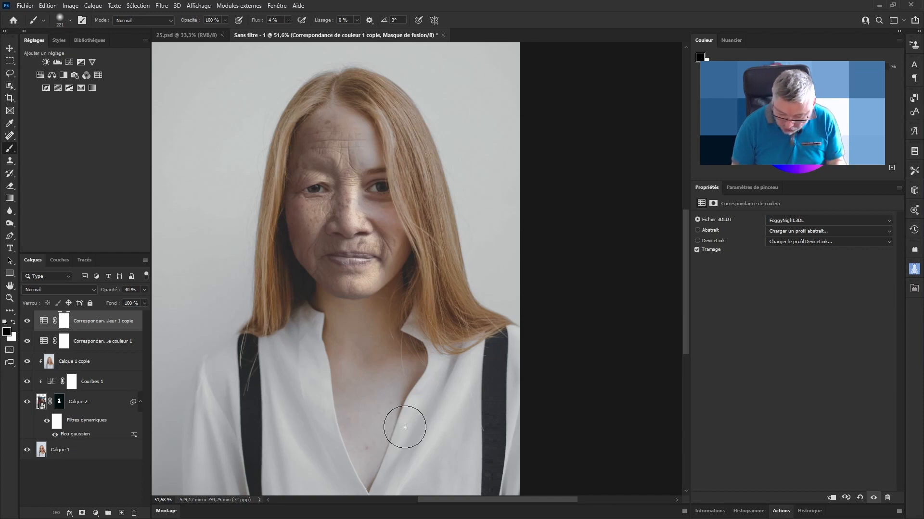
- Add a clipped Courbes adjustment above Calque 1 copie and raise its RVB midtones from input 137 to output 164
{"action": "left_click", "coordinate": [94, 367]}
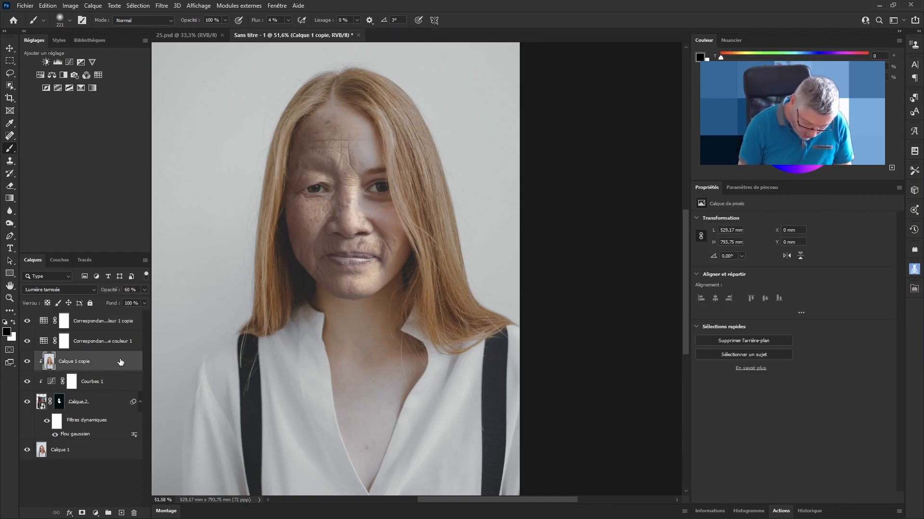
{"action": "left_click", "coordinate": [69, 63]}
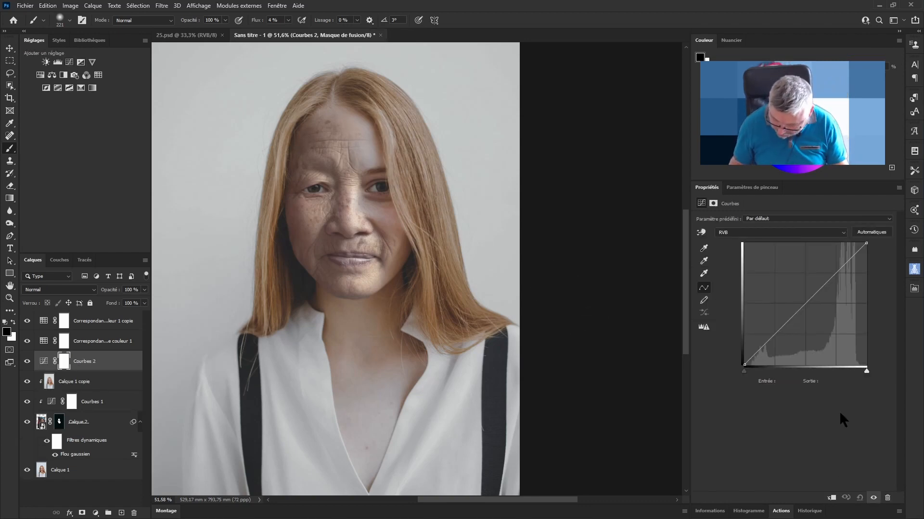
{"action": "left_click", "coordinate": [832, 498]}
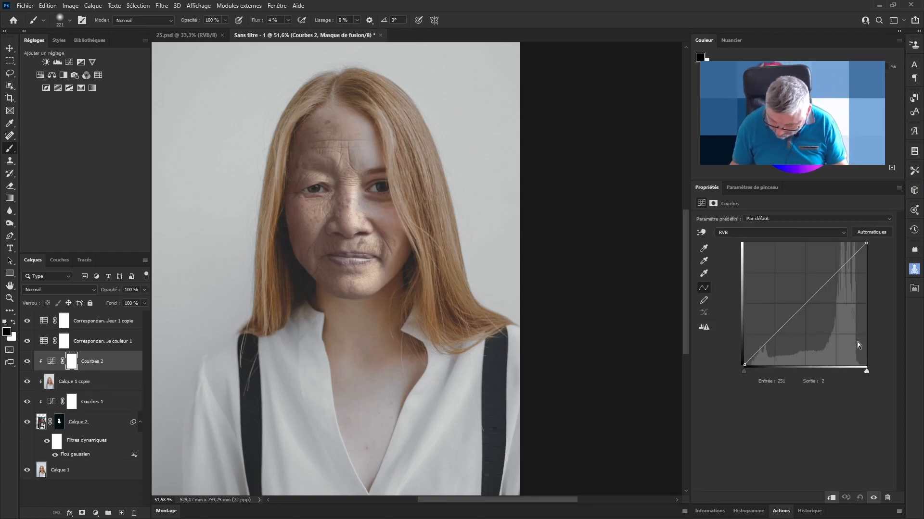
{"action": "left_click_drag", "start_coordinate": [813, 297], "coordinate": [810, 286]}
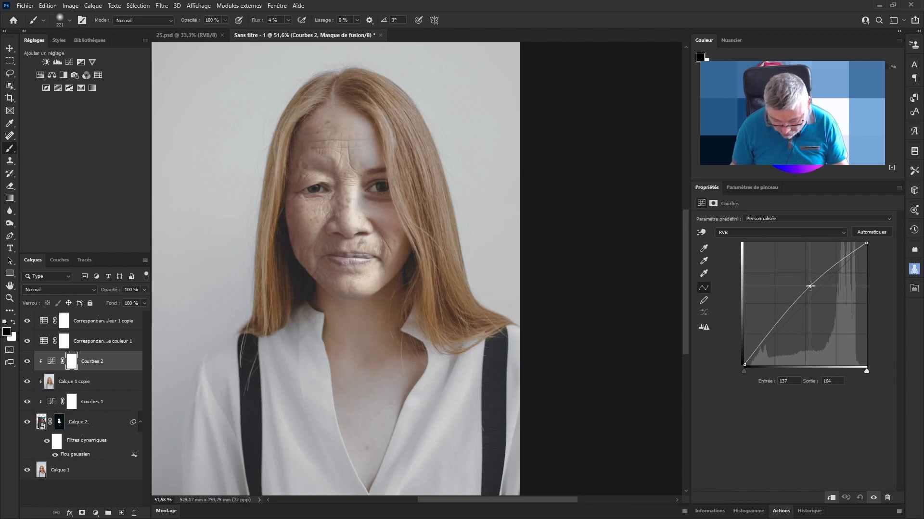
- In the Bleu channel of Courbes 2, raise the midtones slightly and lift the black point to output 14
{"action": "left_click", "coordinate": [772, 232]}
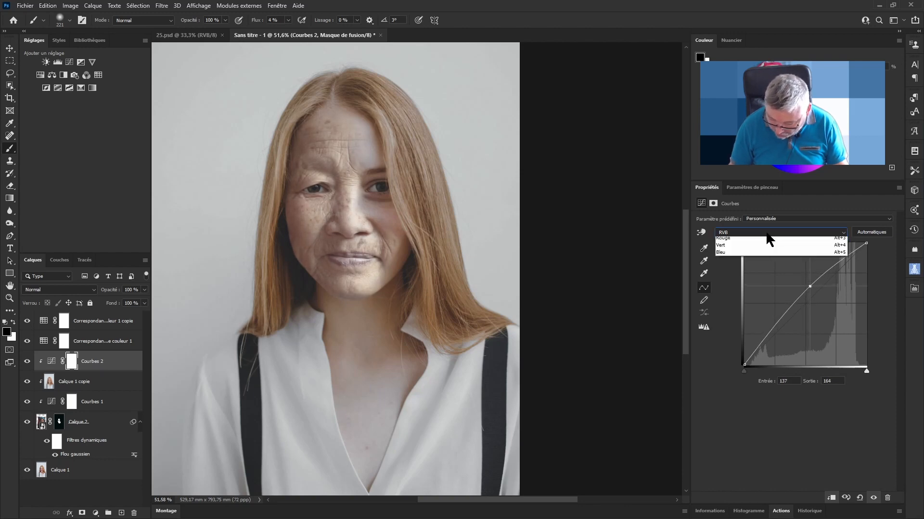
{"action": "left_click", "coordinate": [768, 263]}
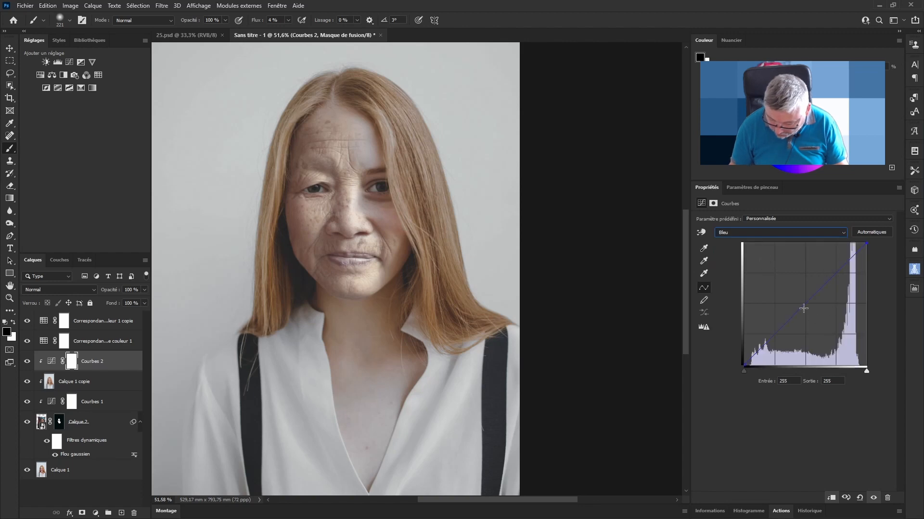
{"action": "left_click_drag", "start_coordinate": [806, 304], "coordinate": [804, 302]}
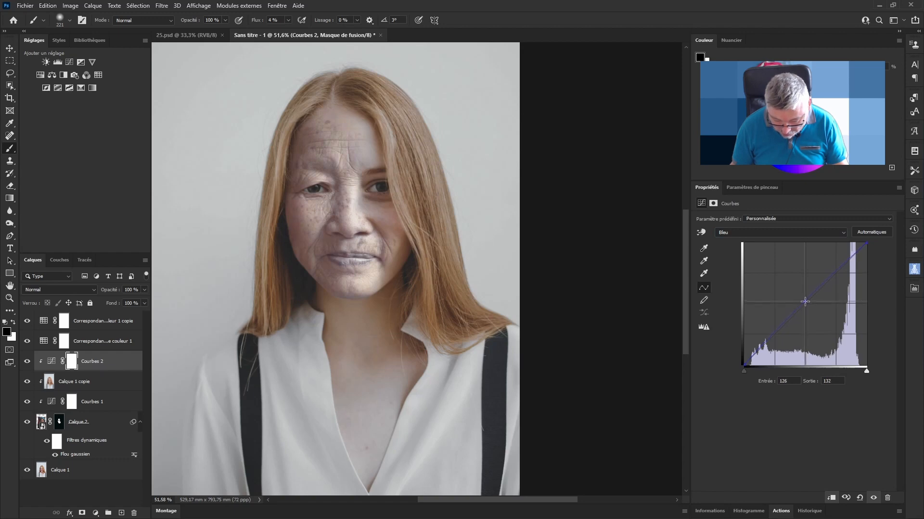
{"action": "left_click", "coordinate": [744, 365]}
{"action": "mouse_move", "coordinate": [744, 366]}
{"action": "left_mouse_down"}
{"action": "mouse_move", "coordinate": [744, 346]}
{"action": "mouse_move", "coordinate": [742, 358]}
{"action": "left_mouse_up"}
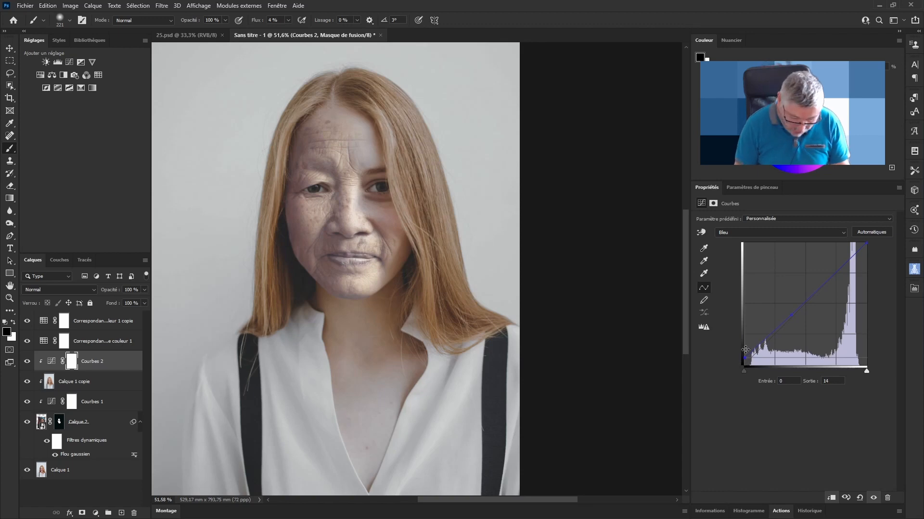
- Add a clipped Vibrance adjustment above Courbes 2 and set its saturation to -9
{"action": "left_click", "coordinate": [92, 63]}
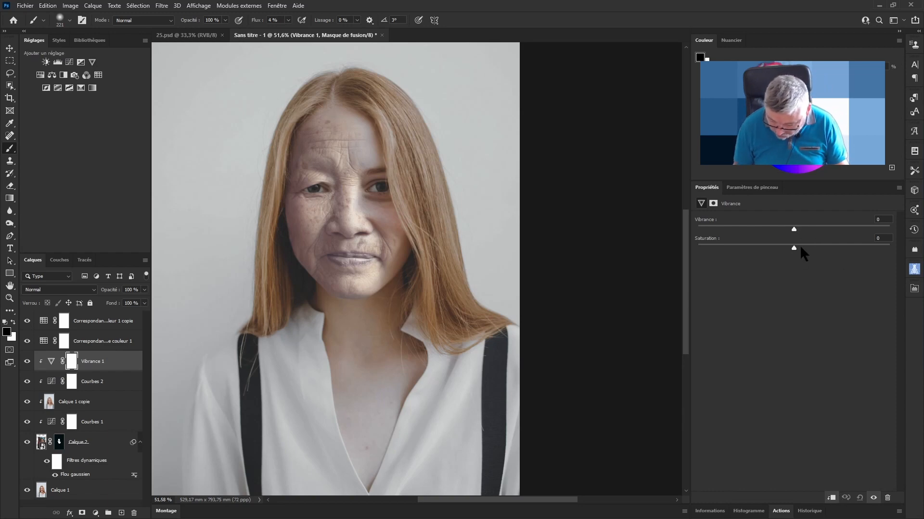
{"action": "left_click_drag", "start_coordinate": [793, 249], "coordinate": [783, 249]}
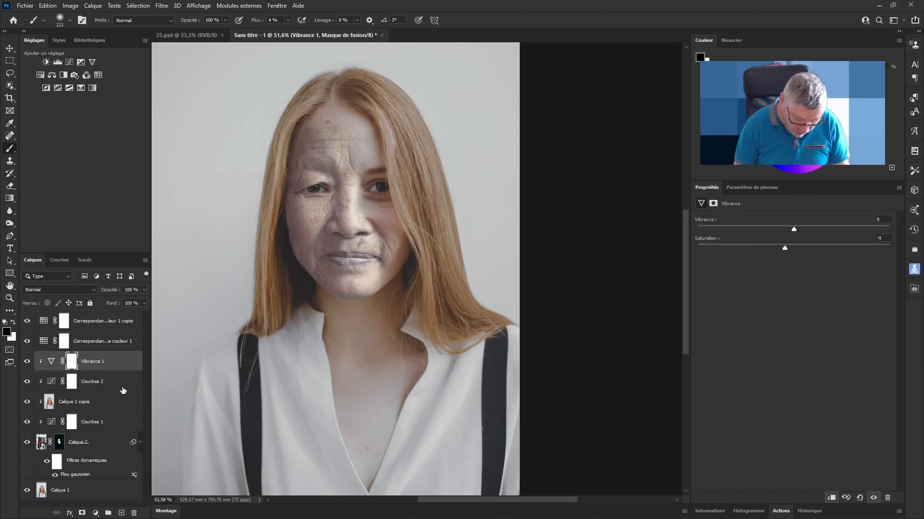
- With both colour lookups temporarily hidden, move Calque 1 copie above Vibrance 1 and compare the face with and without Courbes 2 and Vibrance 1
{"action": "left_click_drag", "start_coordinate": [27, 323], "coordinate": [27, 342]}
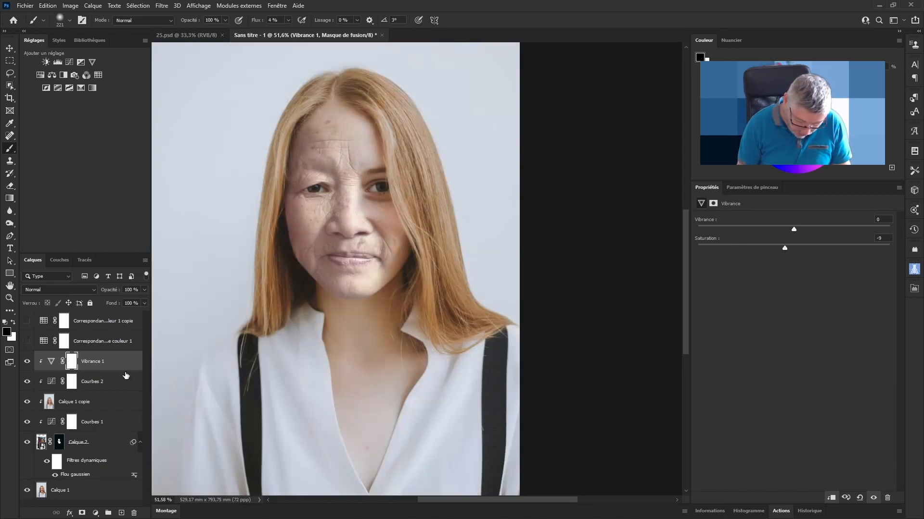
{"action": "left_click_drag", "start_coordinate": [103, 404], "coordinate": [104, 353]}
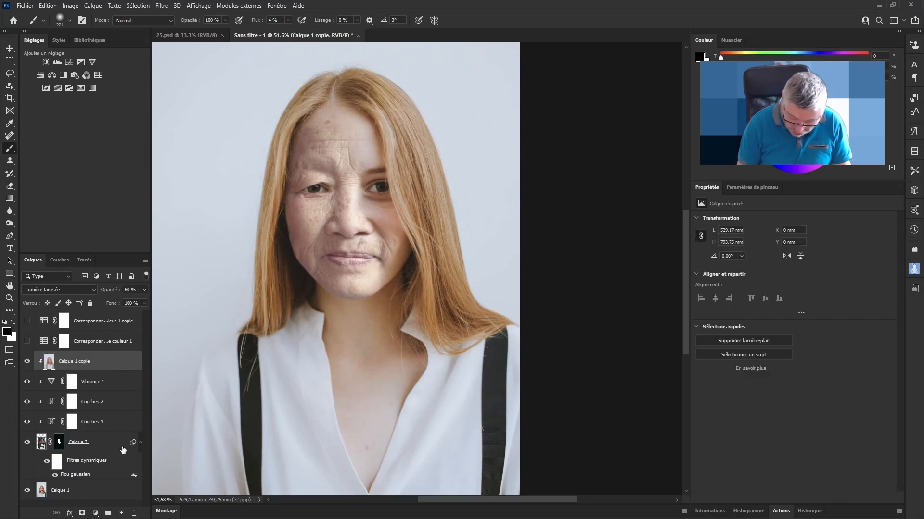
{"action": "left_click", "coordinate": [28, 403]}
{"action": "left_click", "coordinate": [27, 382]}
{"action": "left_click", "coordinate": [27, 403]}
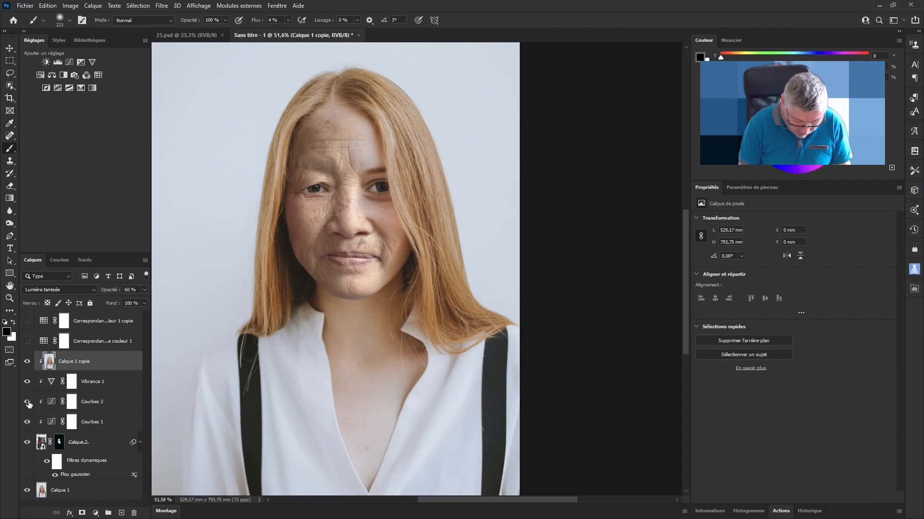
{"action": "left_click", "coordinate": [27, 403]}
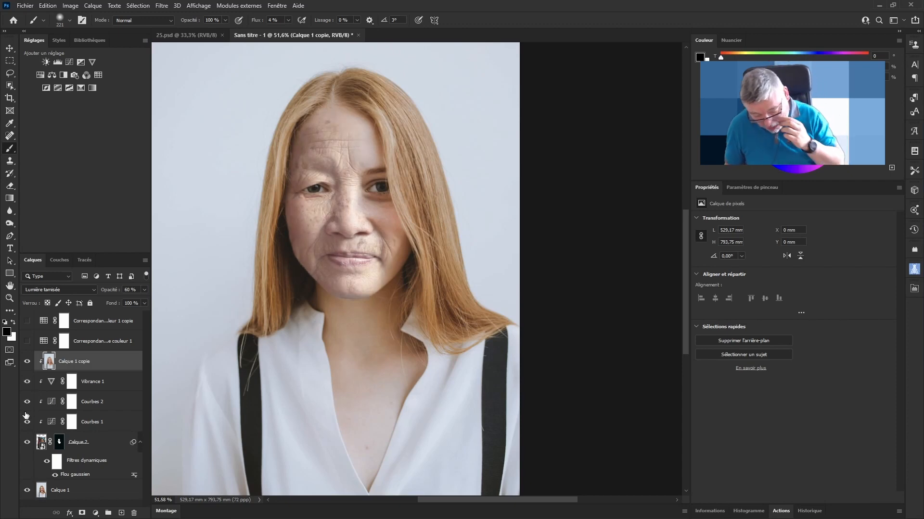
{"action": "left_click", "coordinate": [27, 341]}
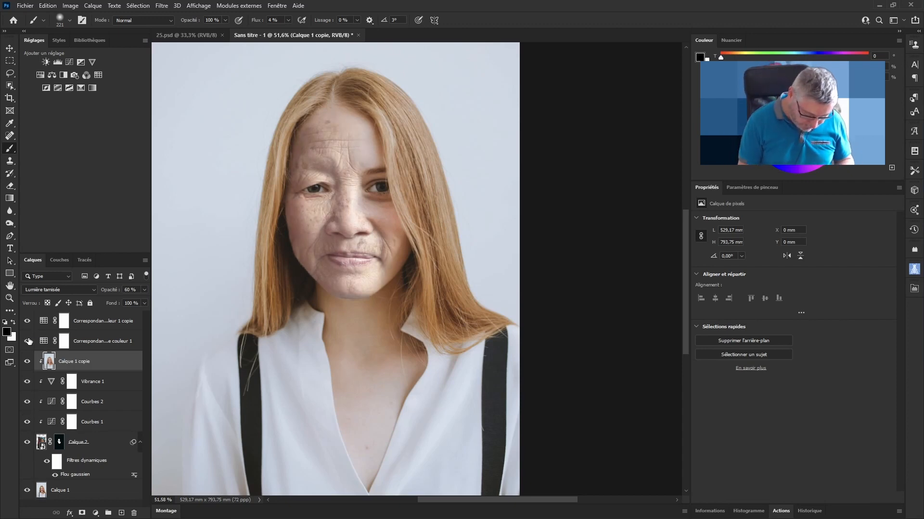
{"action": "key", "text": "alt+bracketleft"}
{"action": "left_click", "coordinate": [30, 322]}
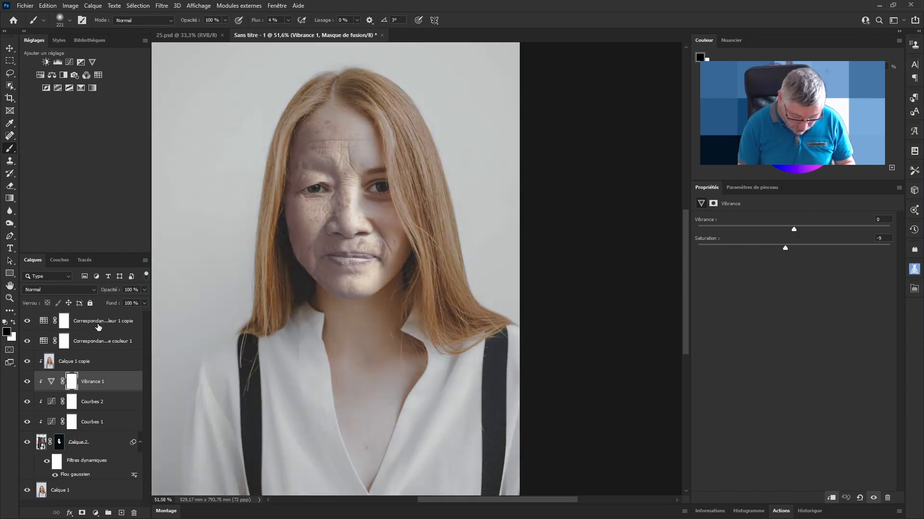
- Delete the topmost colour lookup layer, the copy that uses FoggyNight.3DL
{"action": "left_click", "coordinate": [125, 326]}
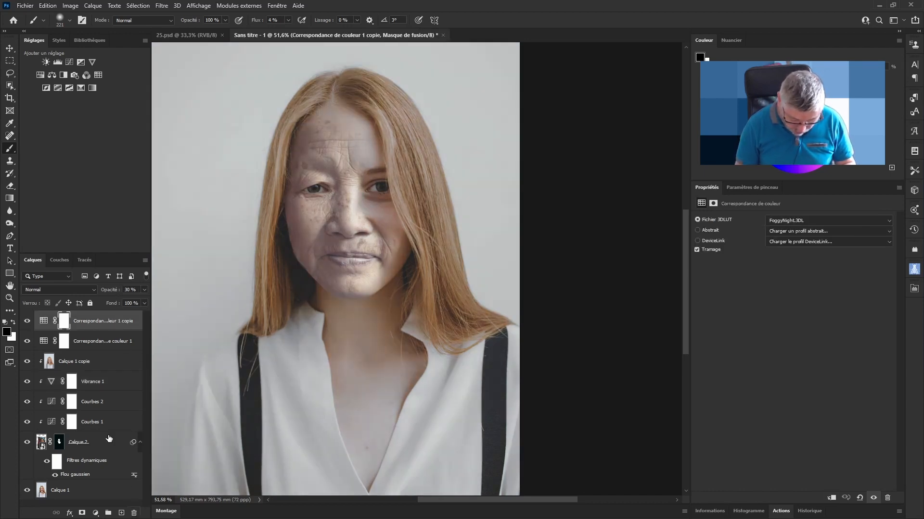
{"action": "key", "text": "ctrl+2"}
{"action": "left_click", "coordinate": [134, 513]}
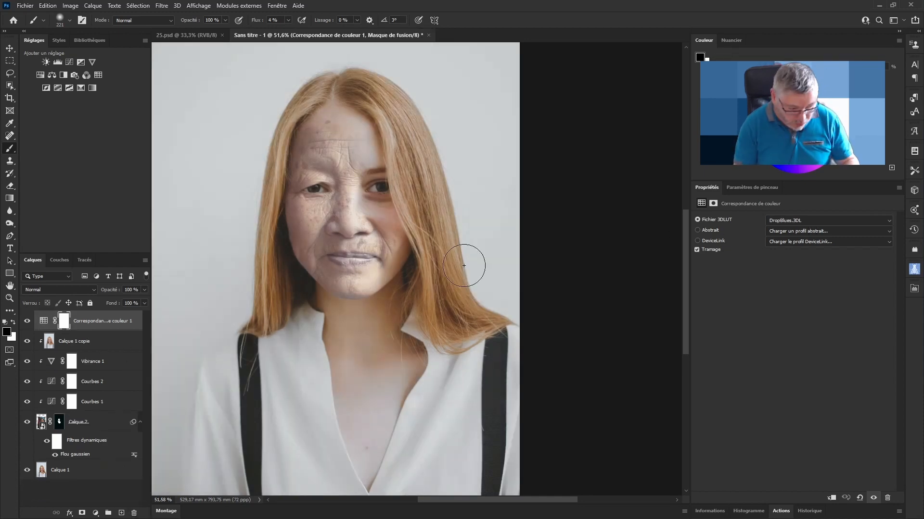
- Duplicate the DropBlues colour lookup layer and, after trying several other LUTs, set the copy to FallColors.look
{"action": "key", "text": "ctrl+j"}
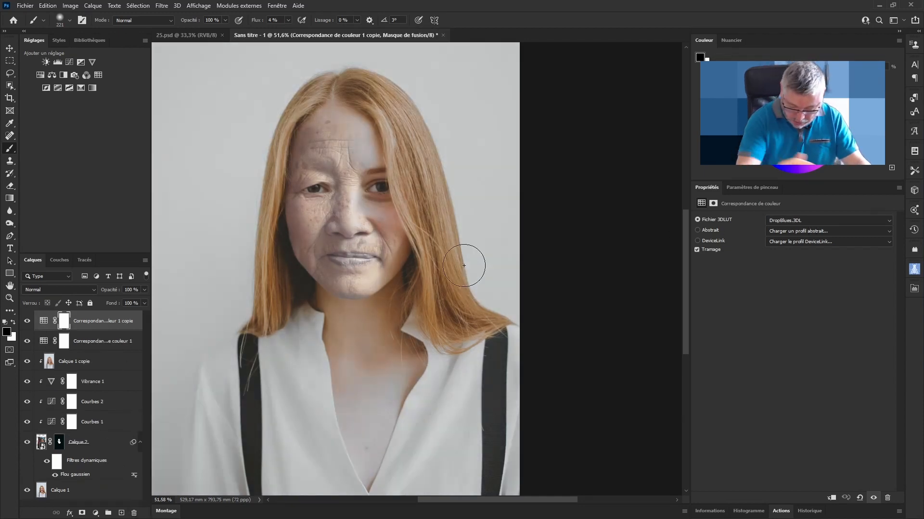
{"action": "left_click", "coordinate": [812, 221]}
{"action": "left_click", "coordinate": [814, 359]}
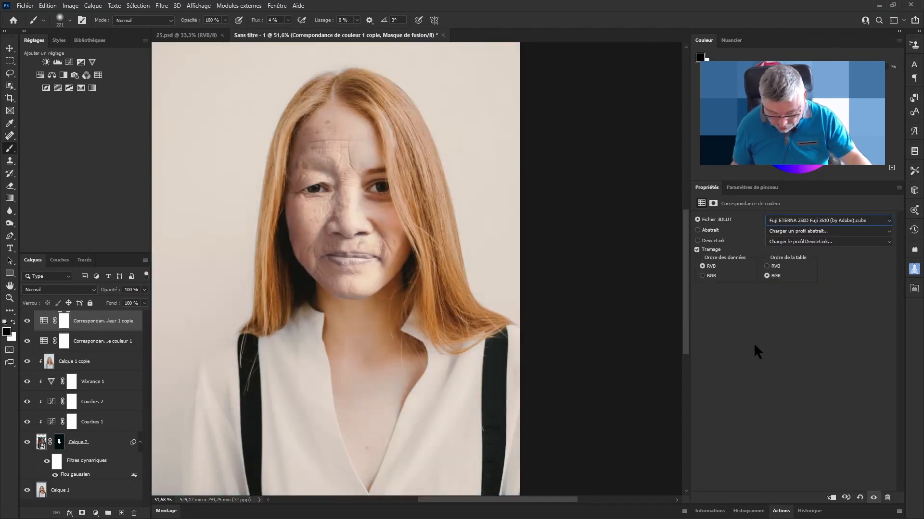
{"action": "key", "text": "Down"}
{"action": "key", "text": "Down"}
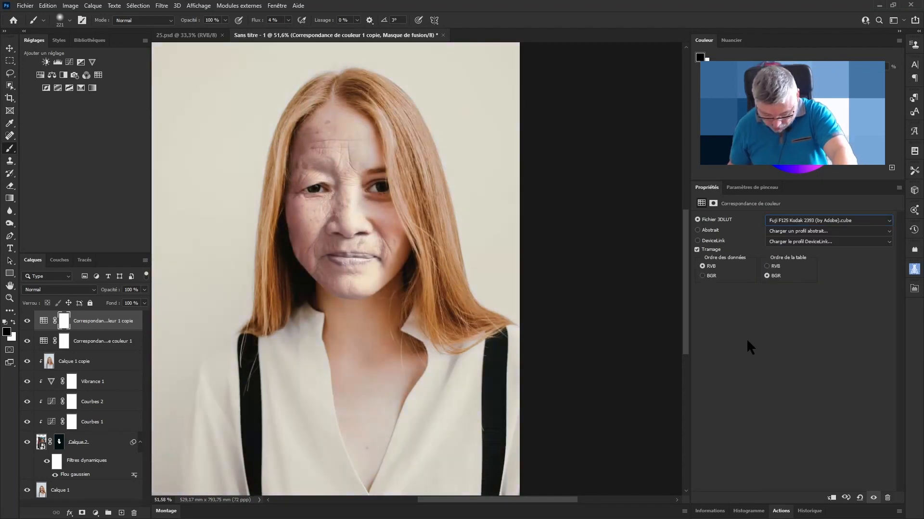
{"action": "key", "text": "Down"}
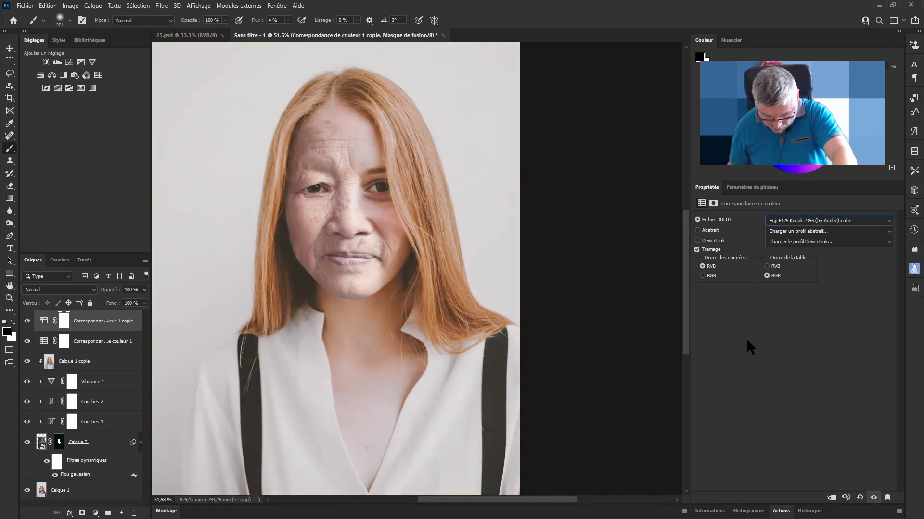
{"action": "key", "text": "Down"}
{"action": "key", "text": "Down"}
{"action": "key", "text": "Down"}
{"action": "key", "text": "Down"}
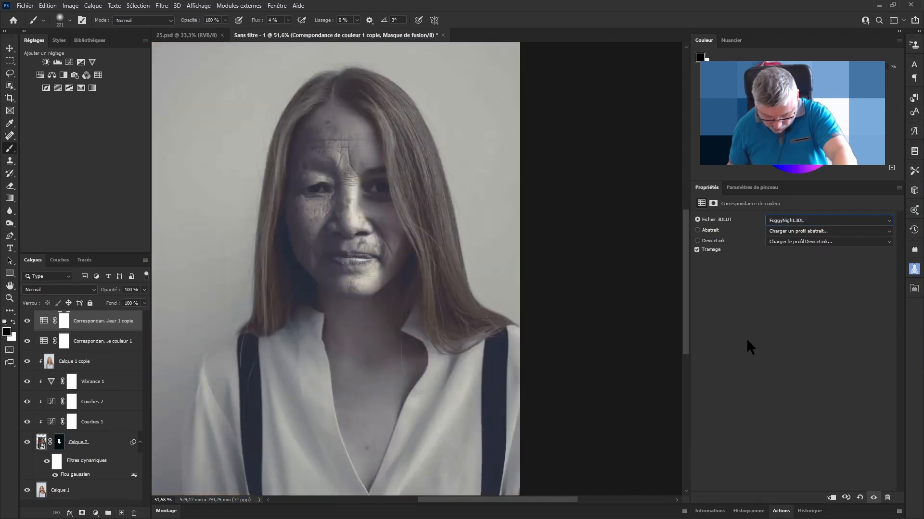
{"action": "key", "text": "Down"}
{"action": "key", "text": "Down"}
{"action": "key", "text": "Down"}
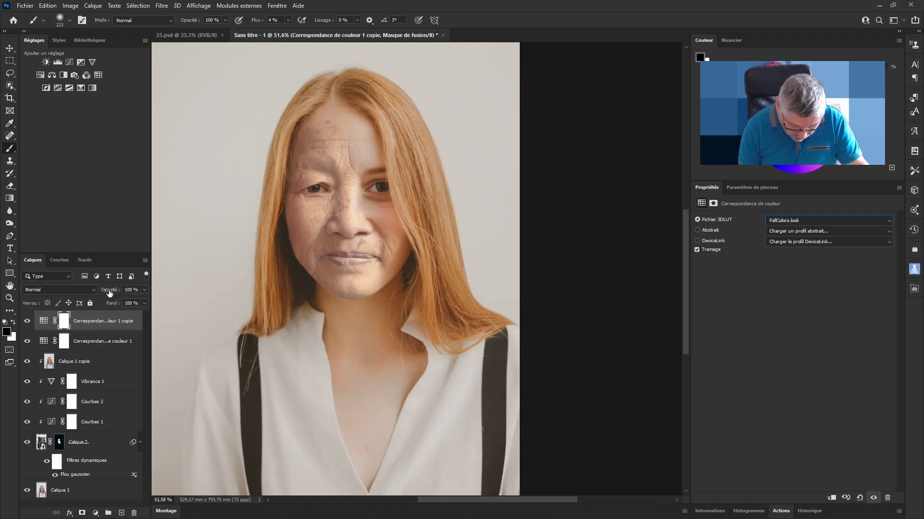
- Lower the FallColors lookup layer's opacity to 60 % and compare the image with and without each colour lookup
{"action": "left_click_drag", "start_coordinate": [109, 293], "coordinate": [93, 292]}
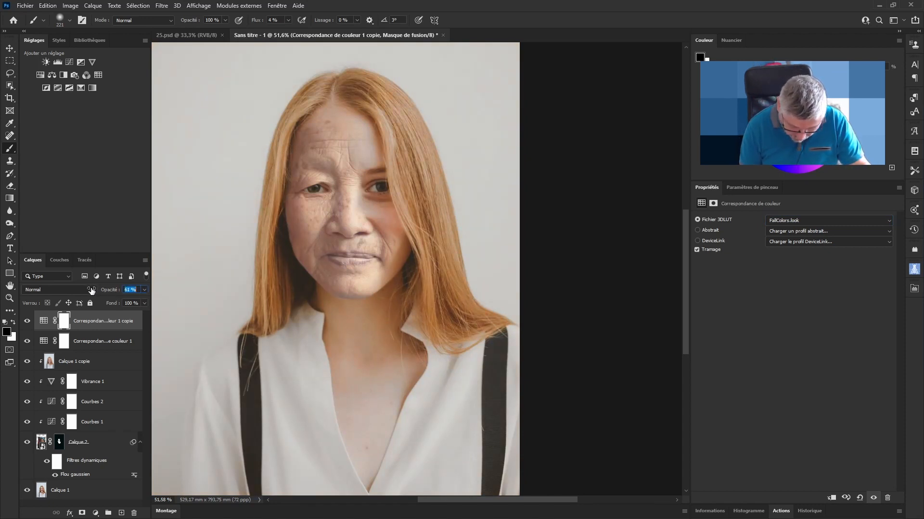
{"action": "left_click", "coordinate": [27, 322]}
{"action": "left_click", "coordinate": [27, 323]}
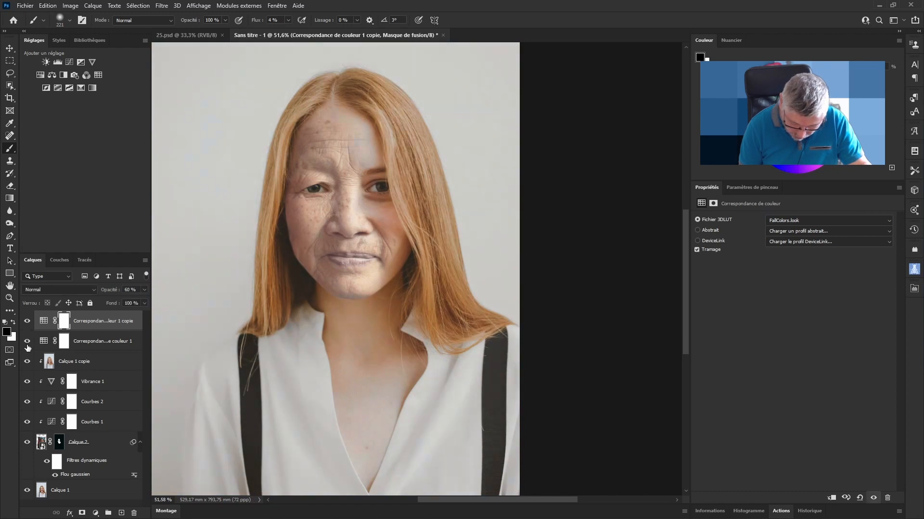
{"action": "left_click", "coordinate": [28, 342]}
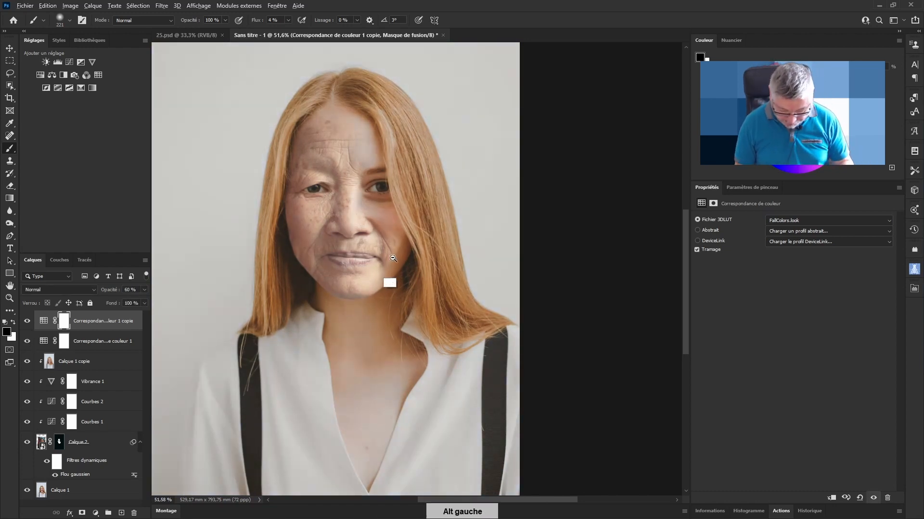
- View the whole portrait and compare it repeatedly with and without the older woman's face on Calque 2
{"action": "scroll", "coordinate": [385, 274], "scroll_direction": "down", "scroll_amount": 3}
{"action": "left_click_drag", "start_coordinate": [381, 269], "coordinate": [392, 314]}
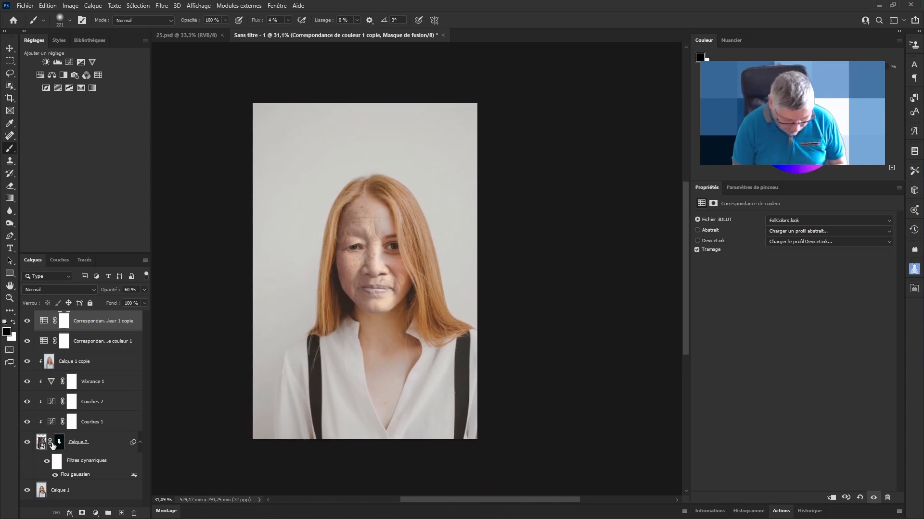
{"action": "left_click", "coordinate": [27, 443]}
{"action": "left_click", "coordinate": [28, 443]}
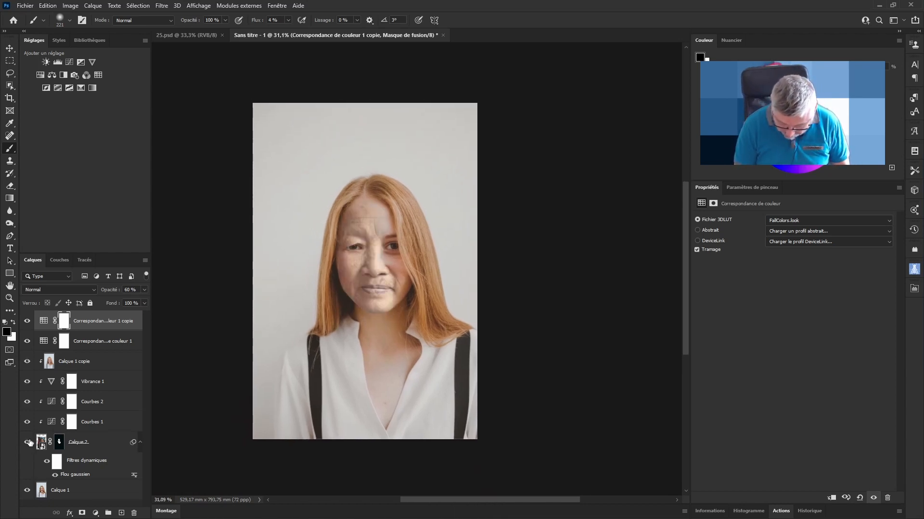
{"action": "left_click", "coordinate": [28, 442]}
{"action": "left_click", "coordinate": [28, 442]}
{"action": "left_click", "coordinate": [27, 443]}
{"action": "left_click", "coordinate": [28, 443]}
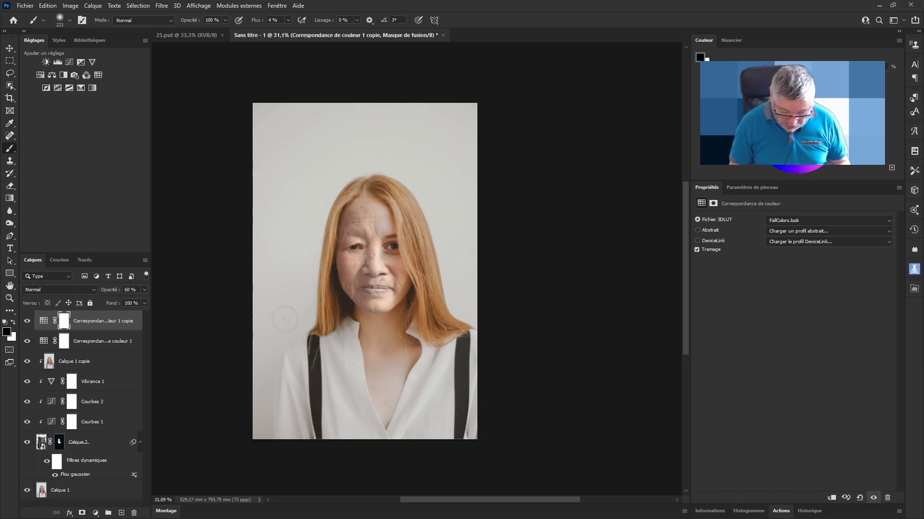
- Crop the portrait closer around the woman to about 450.5 × 675.6 mm, readjusting the crop frame to exclude the thin strip at the image's edge
{"action": "left_click", "coordinate": [10, 100]}
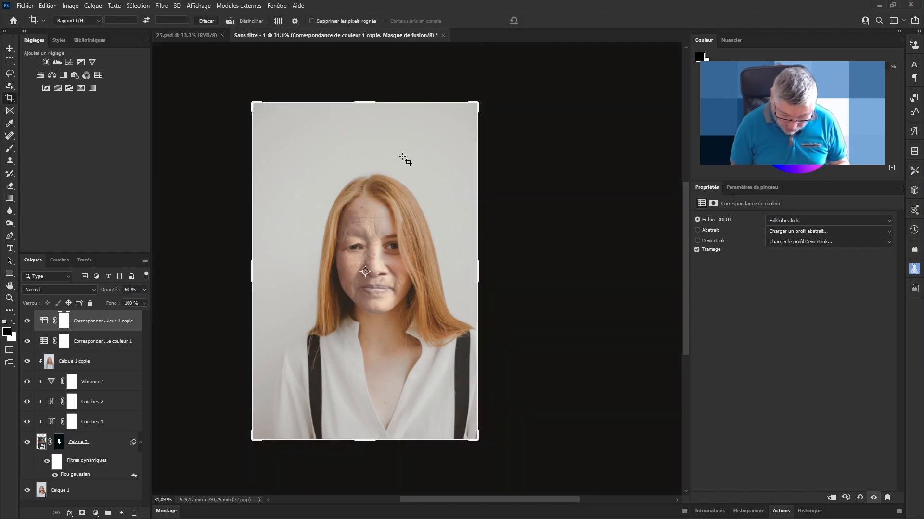
{"action": "left_click_drag", "start_coordinate": [250, 101], "coordinate": [264, 130]}
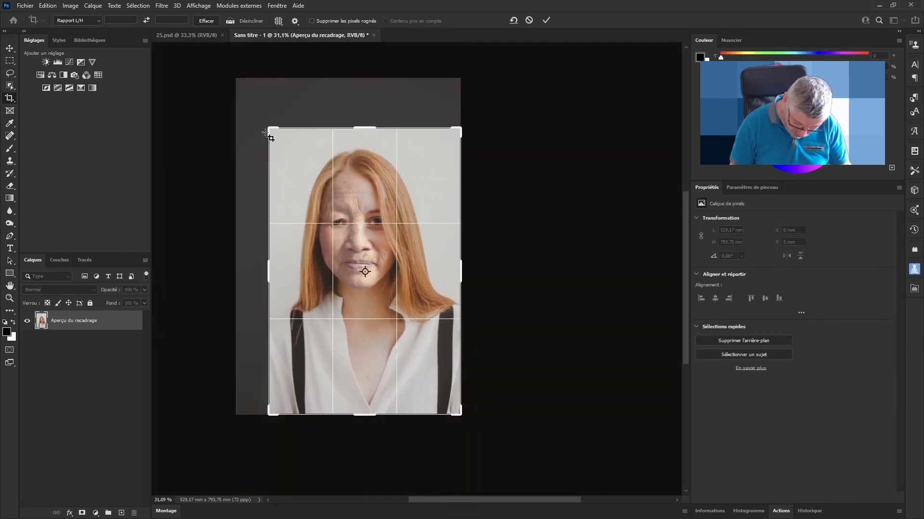
{"action": "left_click", "coordinate": [547, 20]}
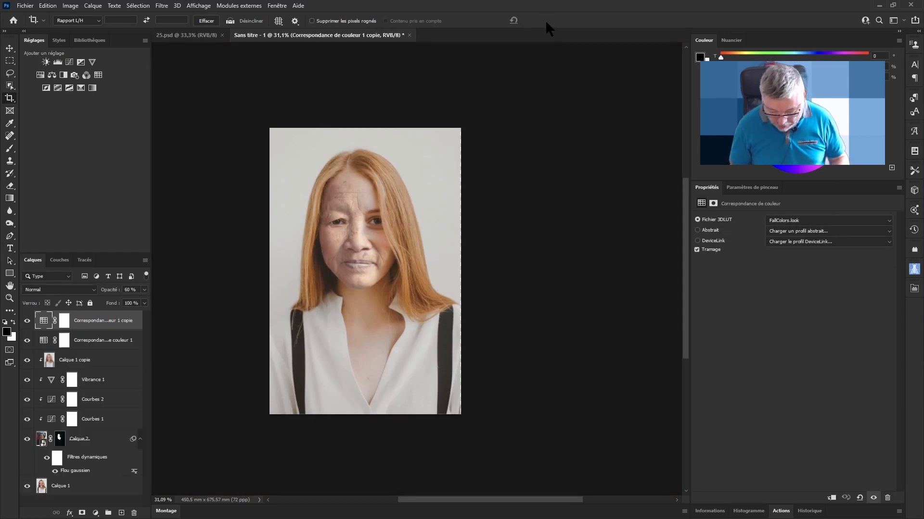
{"action": "left_click", "coordinate": [10, 98]}
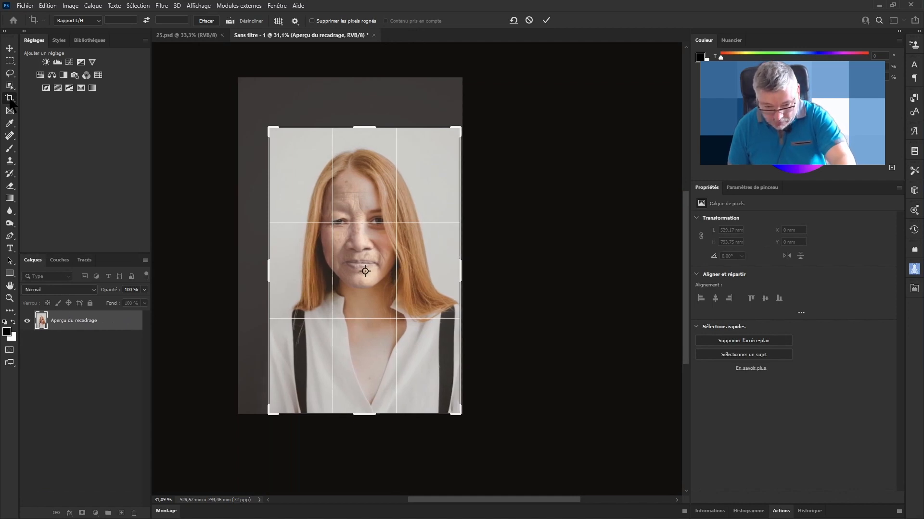
{"action": "key", "text": "Return"}
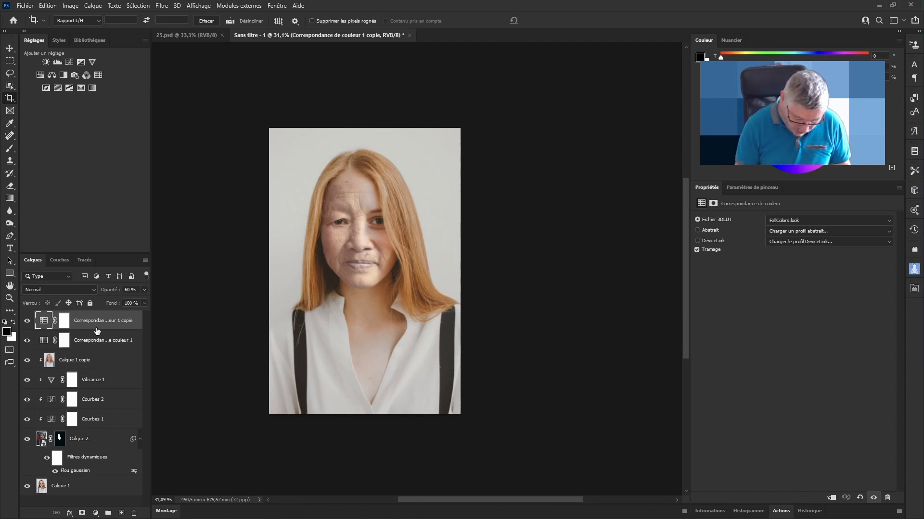
- Add a new layer above the colour lookups and paint one soft white spot over the mouth with a 557 px brush at 100 % flow
{"action": "left_click", "coordinate": [122, 513]}
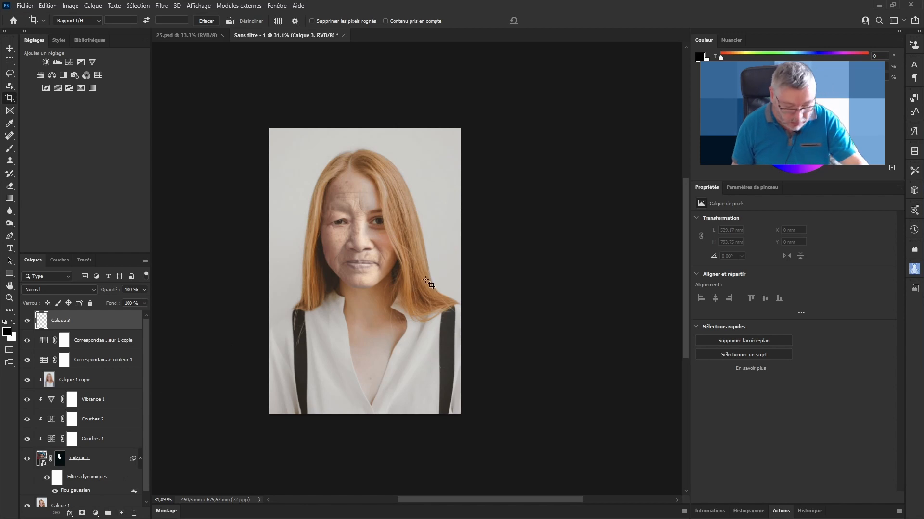
{"action": "key", "text": "b"}
{"action": "left_click_drag", "start_coordinate": [356, 254], "coordinate": [382, 197]}
{"action": "left_click_drag", "start_coordinate": [256, 23], "coordinate": [416, 28]}
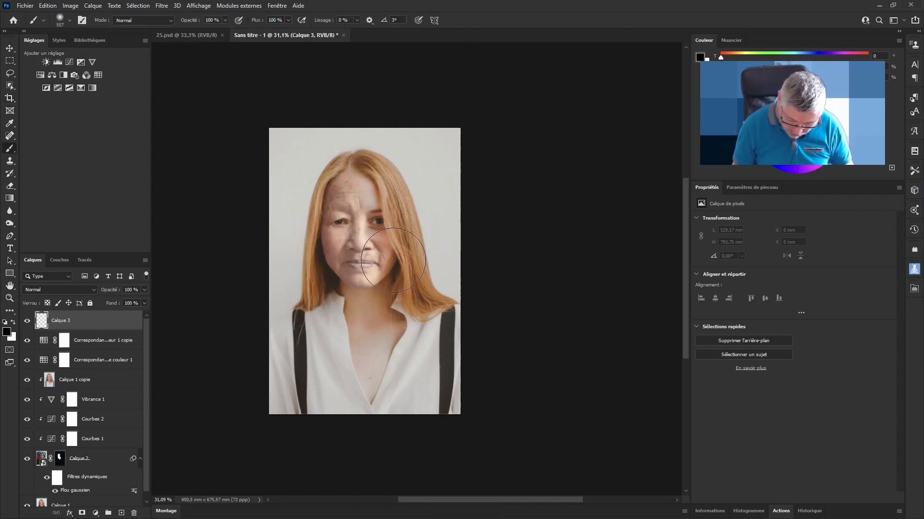
{"action": "key", "text": "x"}
{"action": "left_click", "coordinate": [359, 274]}
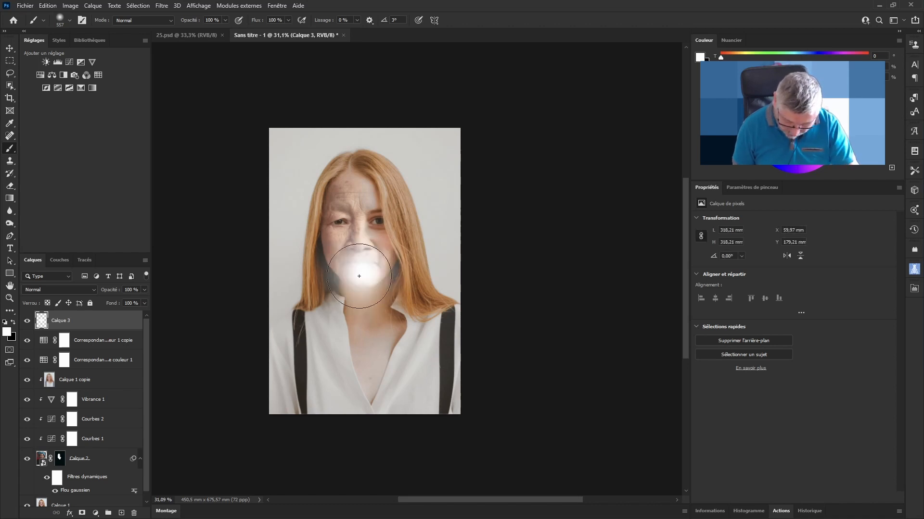
- Free-transform the white spot on Calque 3 to about 2442 mm square, offset so its soft edge covers the portrait as a light haze
{"action": "key", "text": "ctrl+t"}
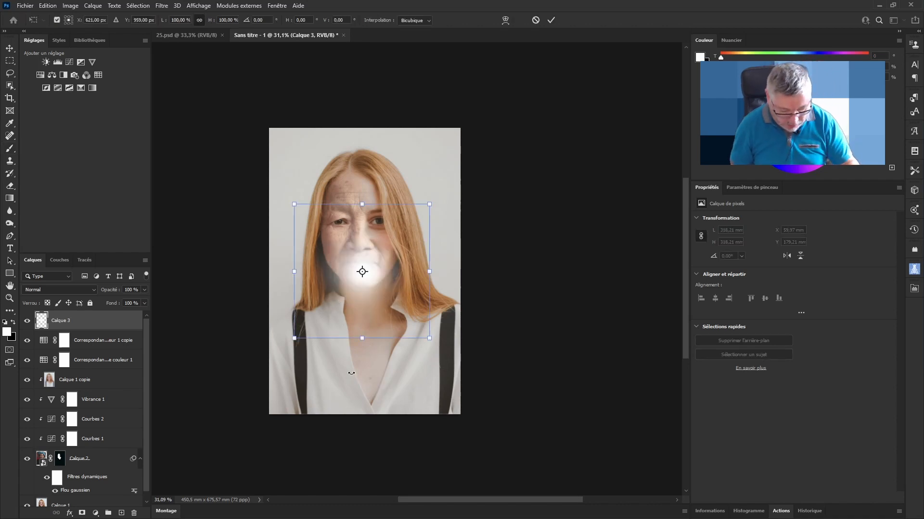
{"action": "scroll", "coordinate": [424, 284], "scroll_direction": "down", "scroll_amount": 4}
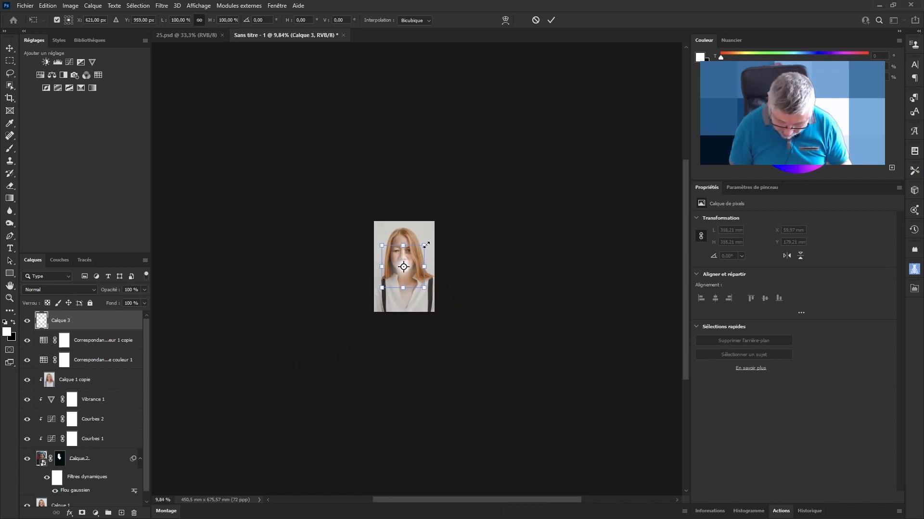
{"action": "left_click_drag", "start_coordinate": [433, 239], "coordinate": [611, 84]}
{"action": "left_click_drag", "start_coordinate": [382, 288], "coordinate": [270, 400]}
{"action": "mouse_move", "coordinate": [336, 376]}
{"action": "left_mouse_down"}
{"action": "mouse_move", "coordinate": [397, 327]}
{"action": "mouse_move", "coordinate": [375, 340]}
{"action": "left_mouse_up"}
{"action": "key", "text": "Return"}
{"action": "key", "text": "b"}
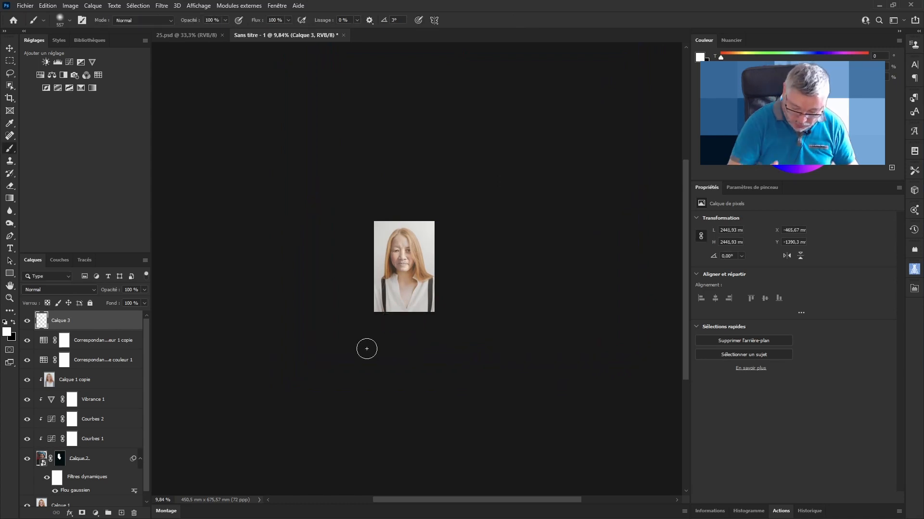
- Reduce Calque 3's opacity to 21 % and check the light haze over the portrait
{"action": "left_click_drag", "start_coordinate": [413, 264], "coordinate": [464, 230]}
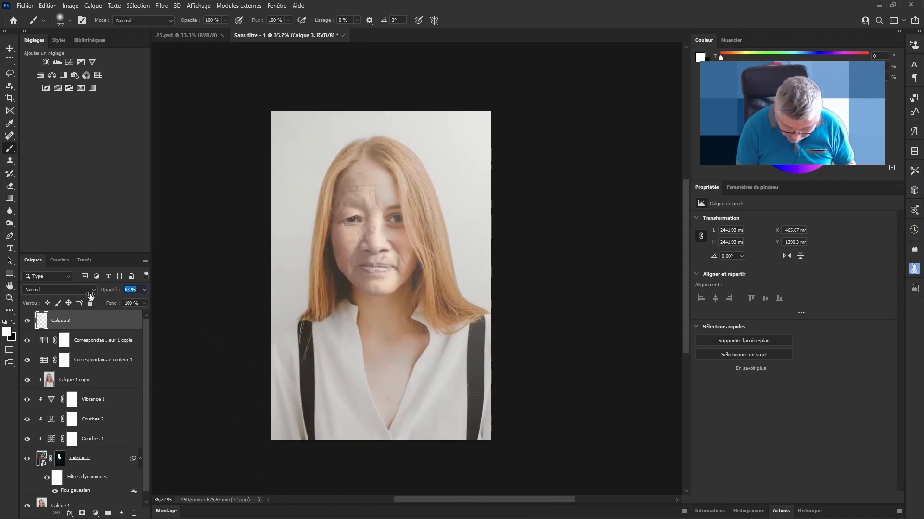
{"action": "left_click_drag", "start_coordinate": [109, 293], "coordinate": [74, 301]}
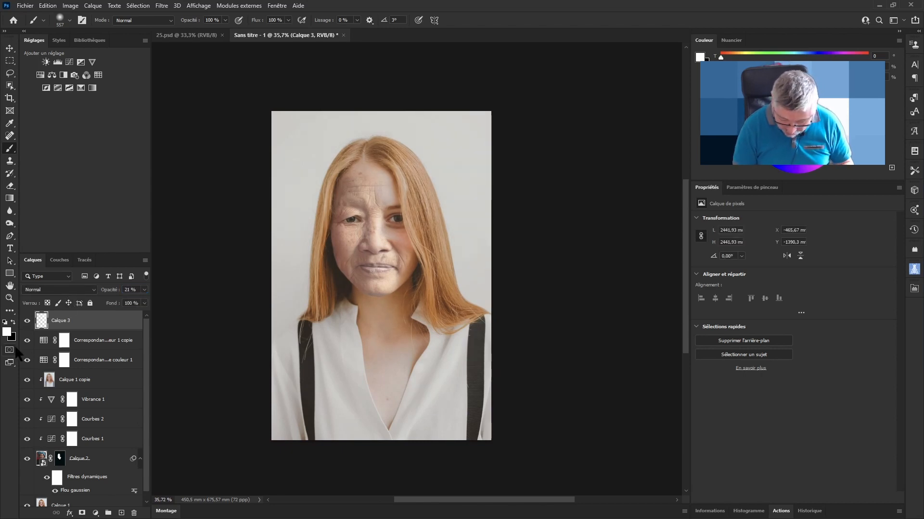
{"action": "key", "text": "space"}
{"action": "mouse_move", "coordinate": [406, 305]}
{"action": "left_mouse_down"}
{"action": "mouse_move", "coordinate": [421, 293]}
{"action": "mouse_move", "coordinate": [409, 287]}
{"action": "mouse_move", "coordinate": [429, 244]}
{"action": "mouse_move", "coordinate": [409, 253]}
{"action": "mouse_move", "coordinate": [419, 261]}
{"action": "mouse_move", "coordinate": [412, 269]}
{"action": "left_mouse_up"}
{"action": "key", "text": "ctrl+space"}
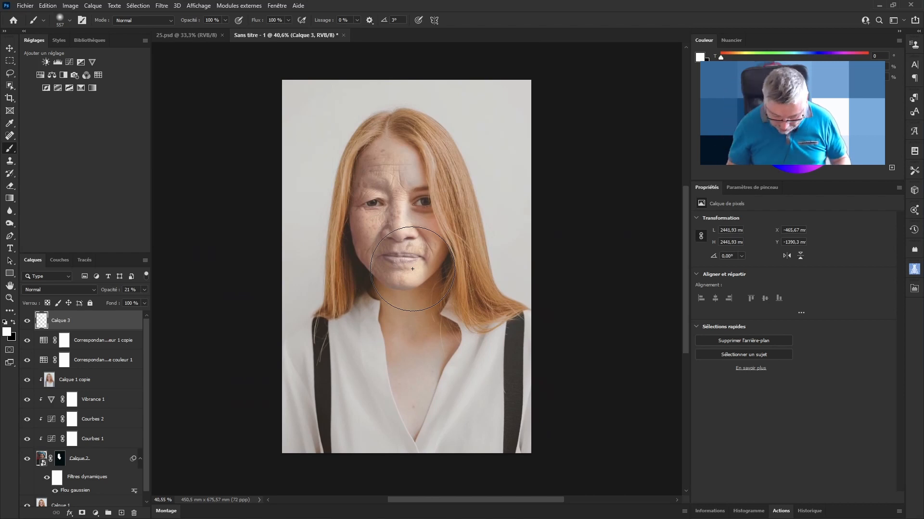